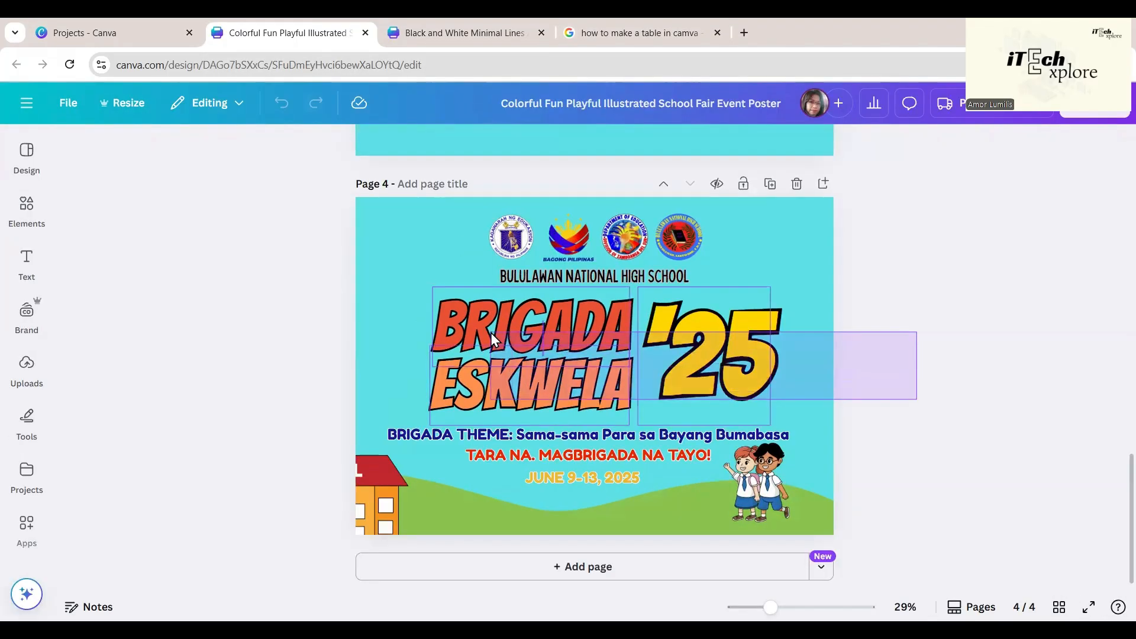
Step: Copy the BRIGADA ESKWELA '25 title from the poster design into the attendance sheet's header, just below the dot pattern
left_click(492, 333)
left_click(456, 33)
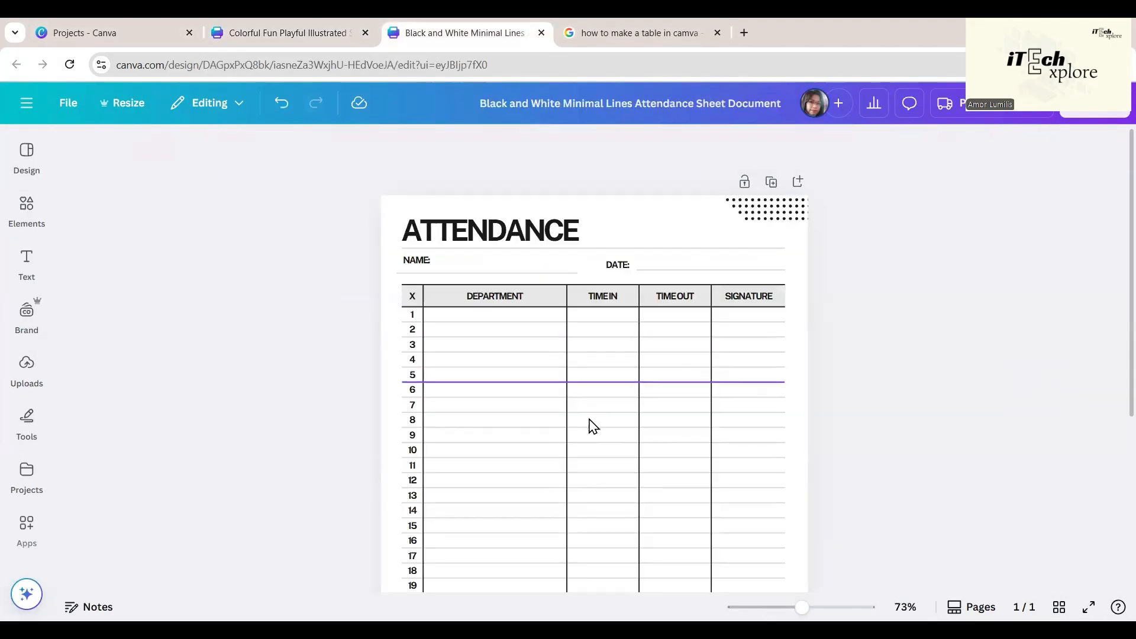
key("ctrl+v")
left_click_drag(806, 196, 437, 349)
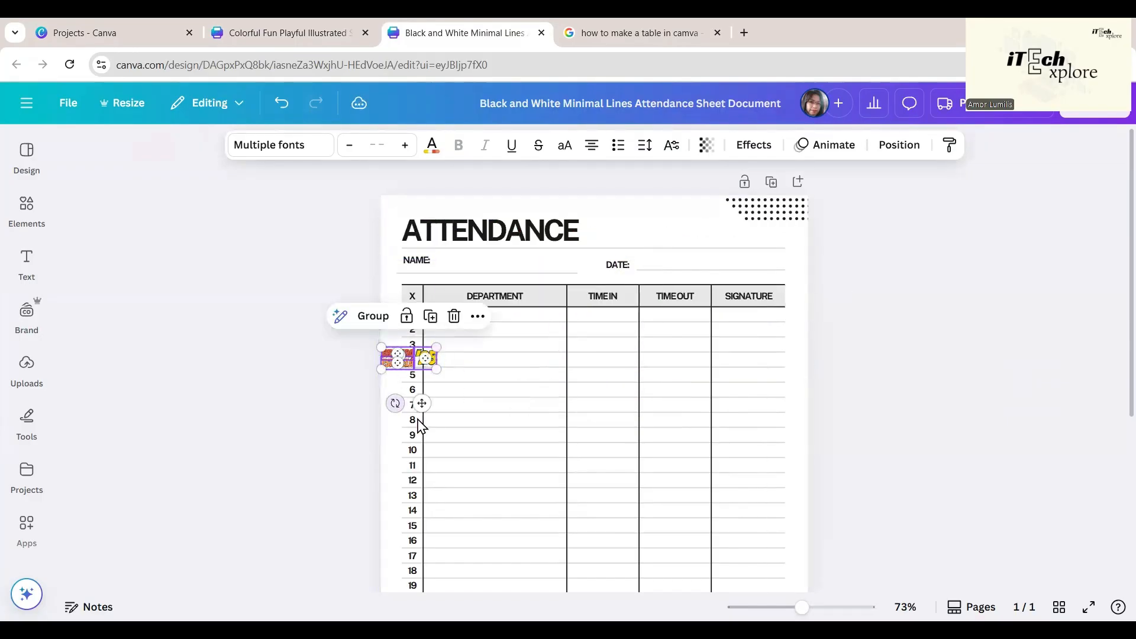
left_click_drag(422, 403, 774, 278)
Step: Replace the NAME label in the attendance sheet's header with GRADE 8
left_click(426, 258)
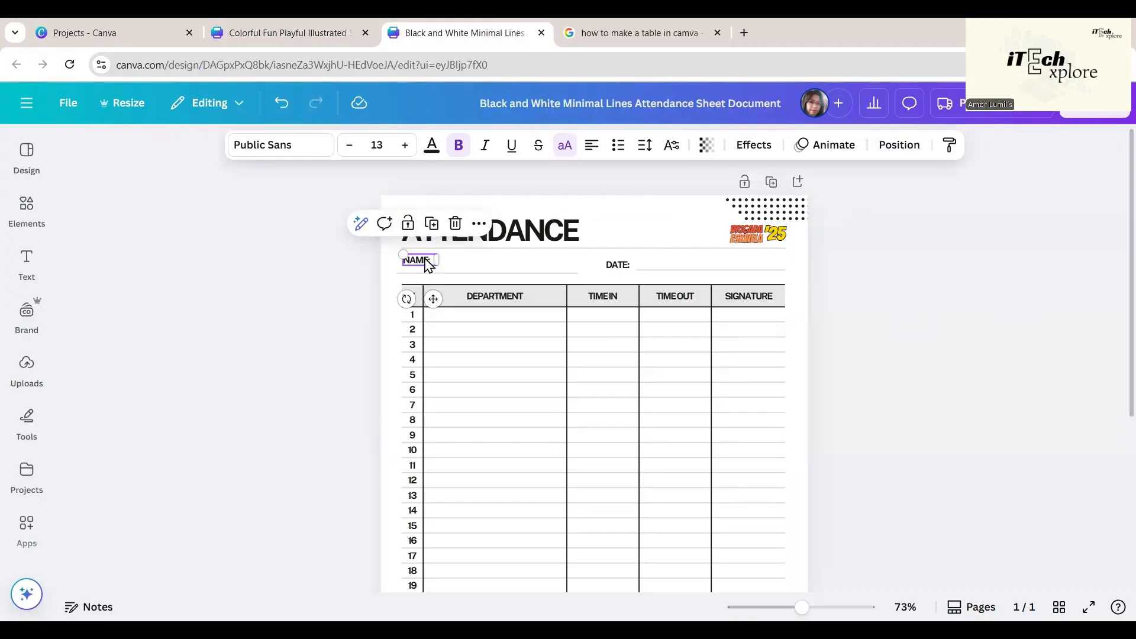
double_click(435, 258)
type("GRAD")
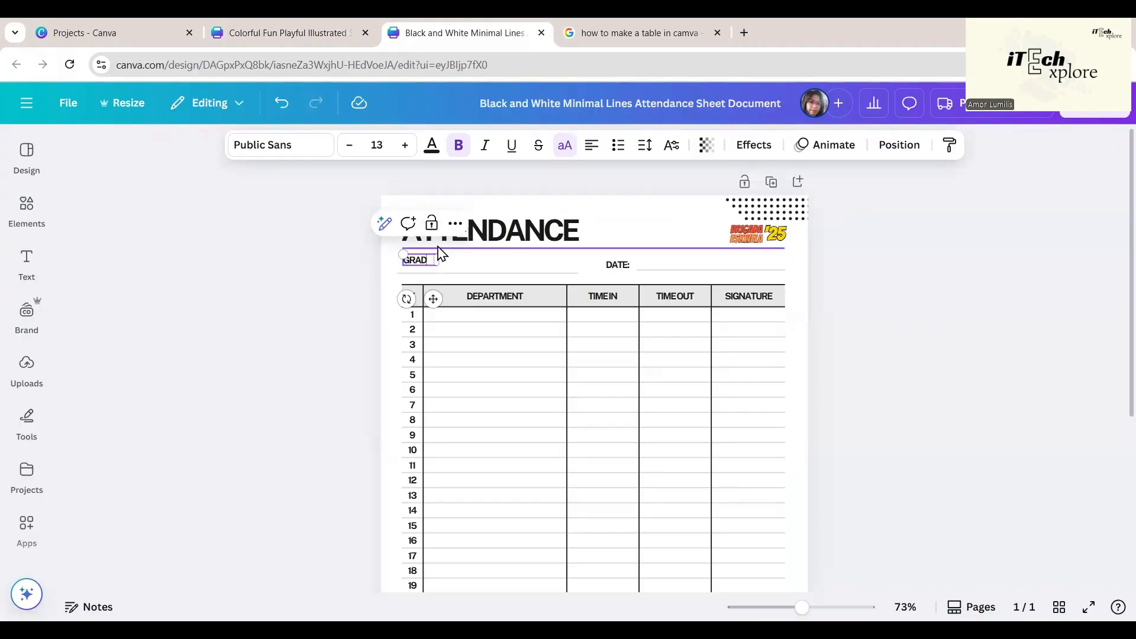
type("E 8")
key("Escape")
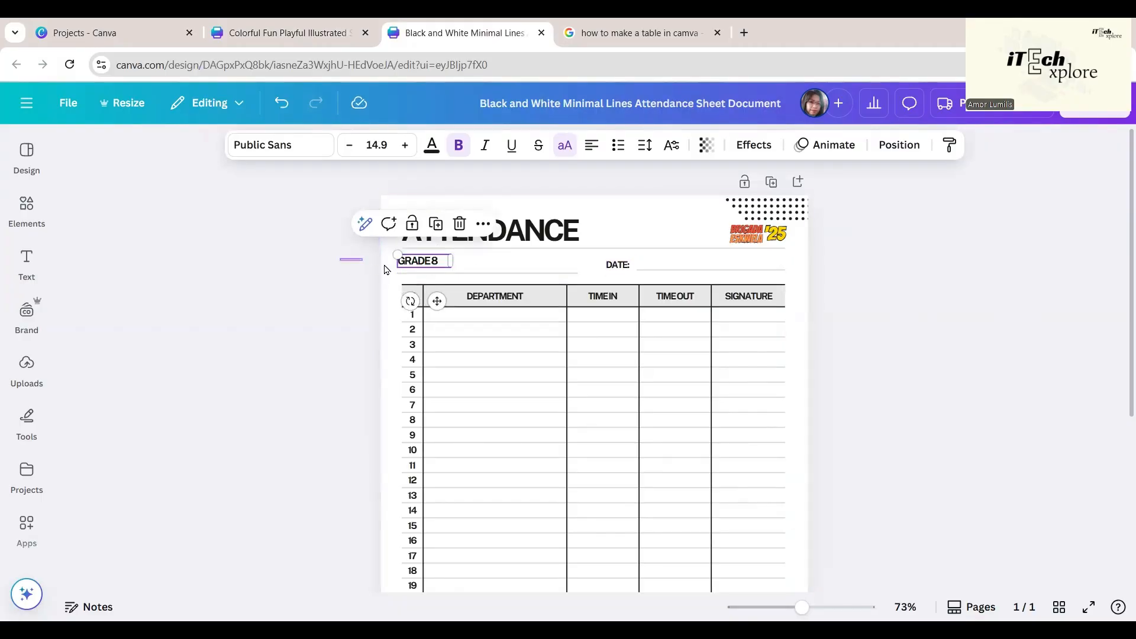
Step: Align the bottoms of the GRADE 8 and DATE labels
left_click(619, 265, "shift")
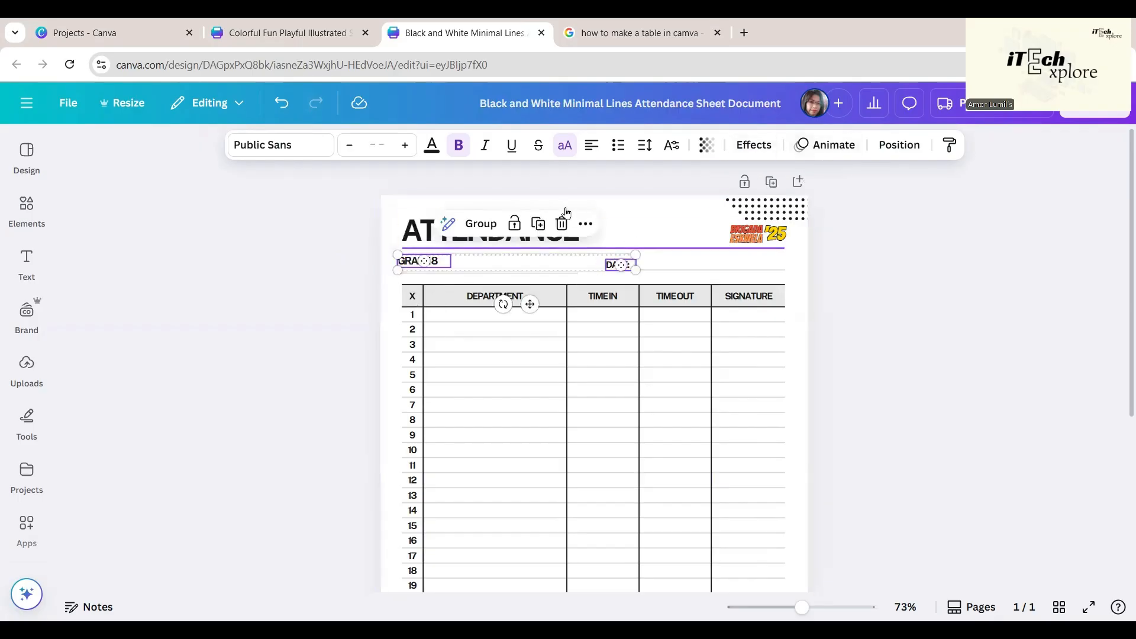
left_click(586, 223)
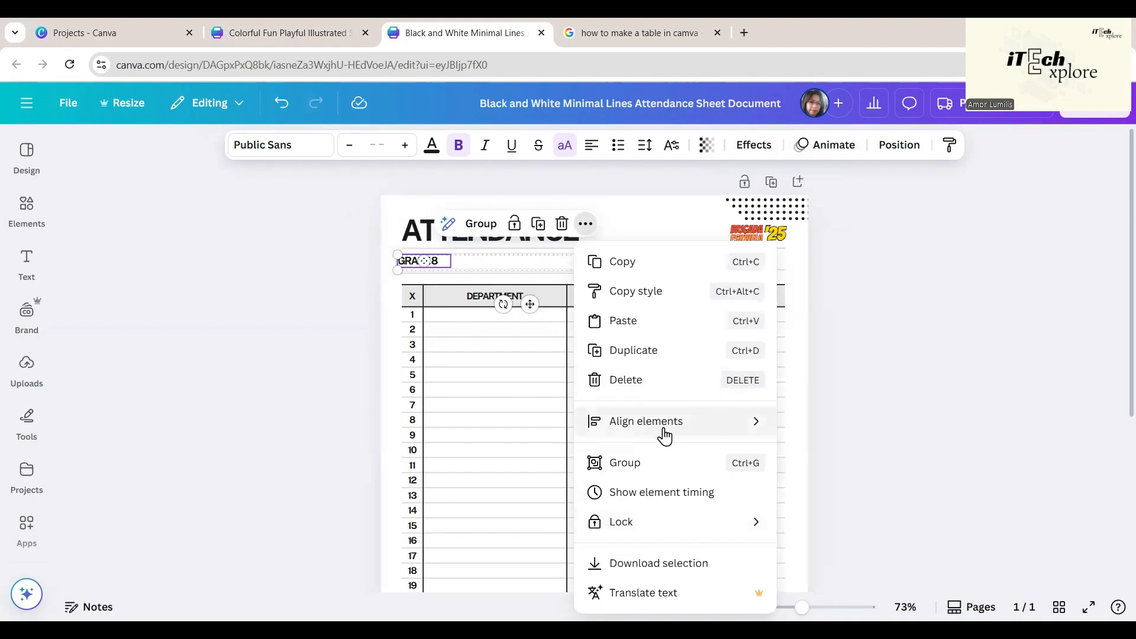
mouse_move(664, 435)
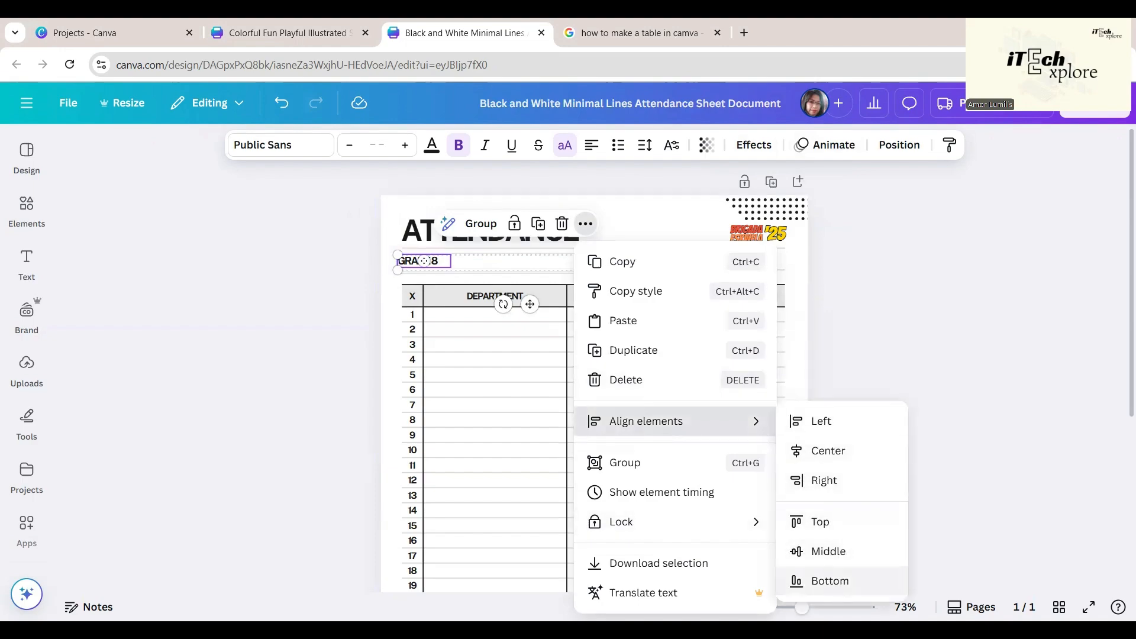
left_click(840, 592)
Step: Change the DEPARTMENT heading to PANGALAN and duplicate the vertical divider beside it to add a column
double_click(487, 296)
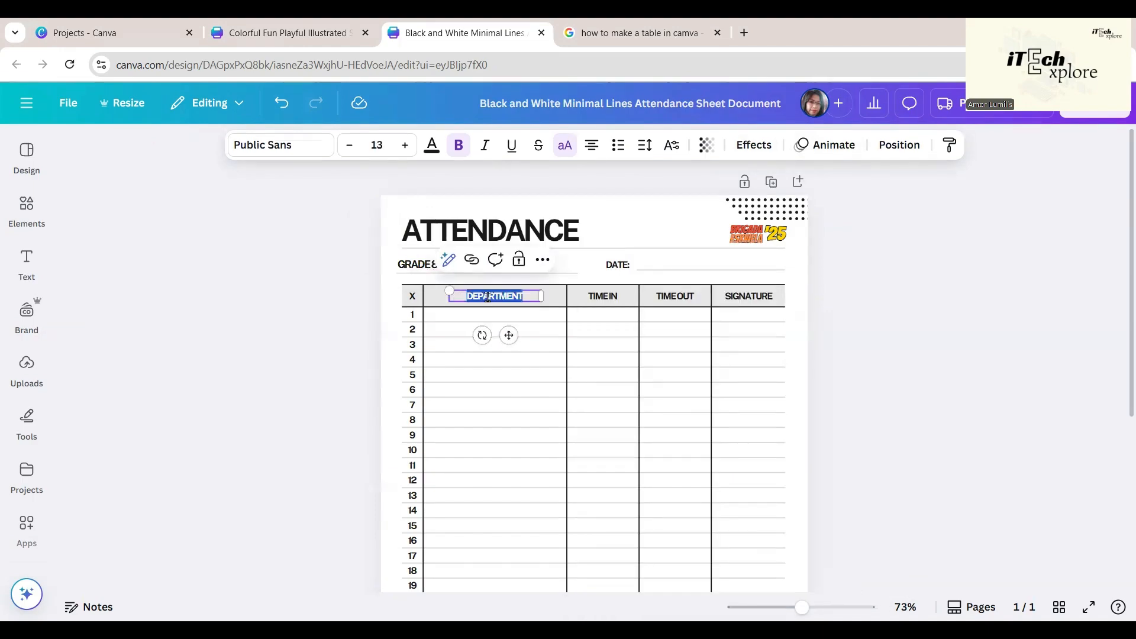
type("TPA")
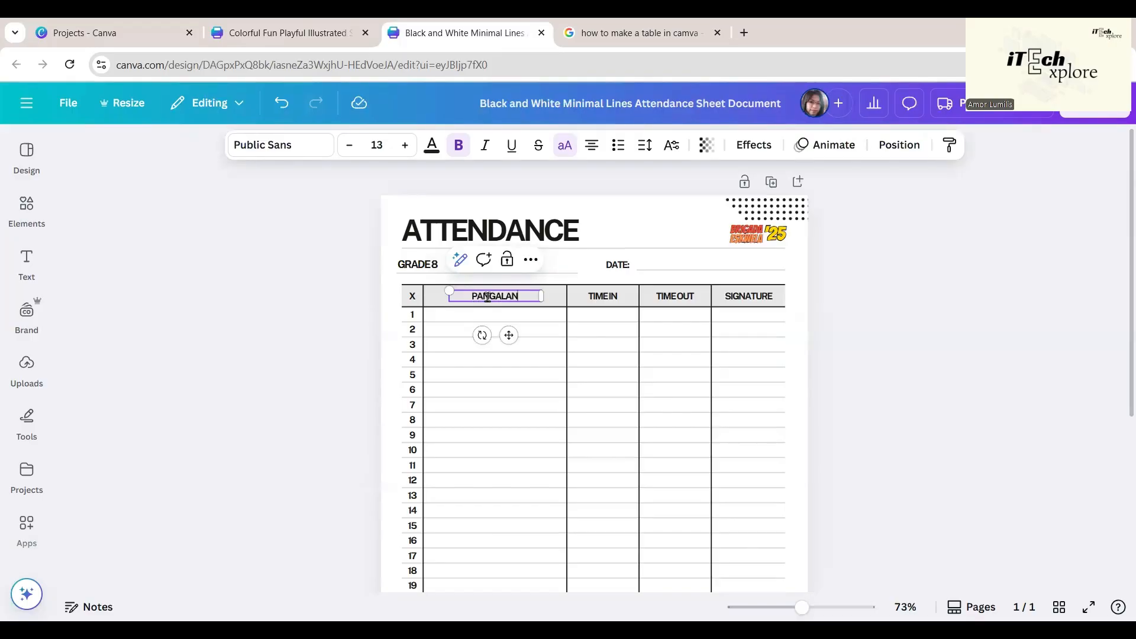
mouse_move(567, 395)
left_mouse_down()
mouse_move(544, 395)
mouse_move(569, 404)
left_mouse_up()
key("ctrl+d")
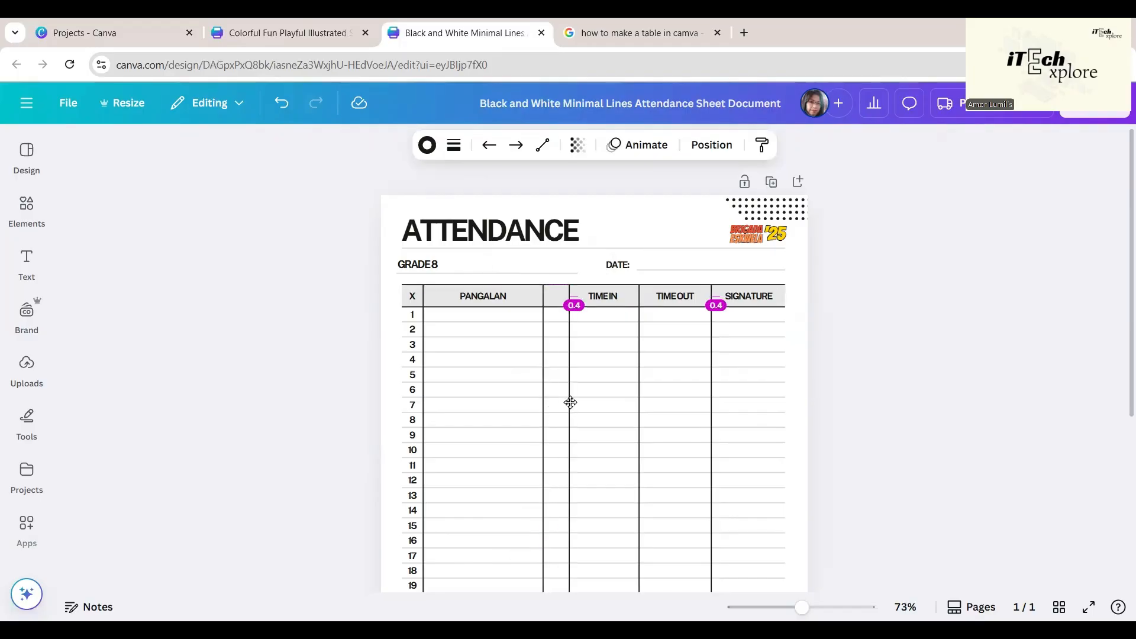
Step: Reposition the vertical dividers to leave a wider column after PANGALAN and two narrow columns before SIGNATURE
left_click(673, 302)
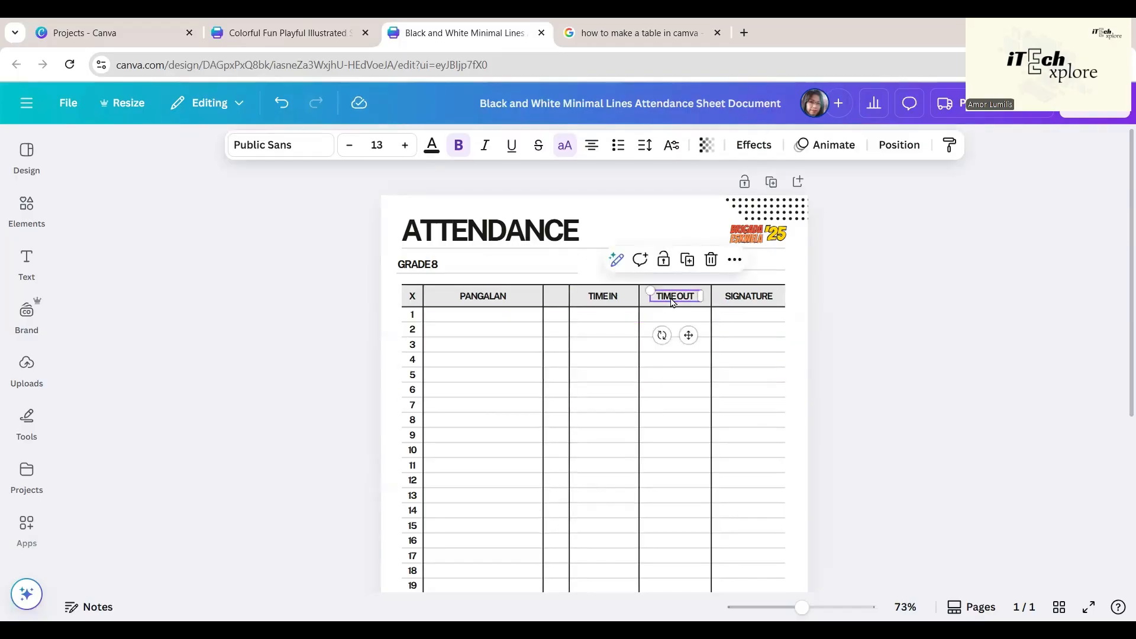
left_click(712, 390)
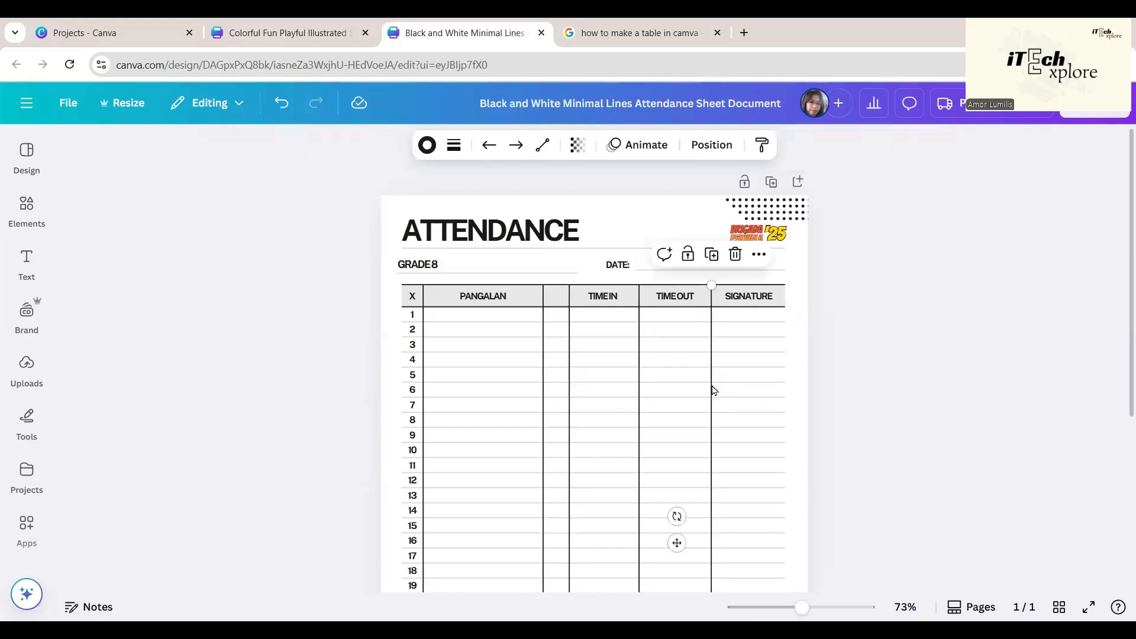
left_click_drag(712, 389, 719, 385)
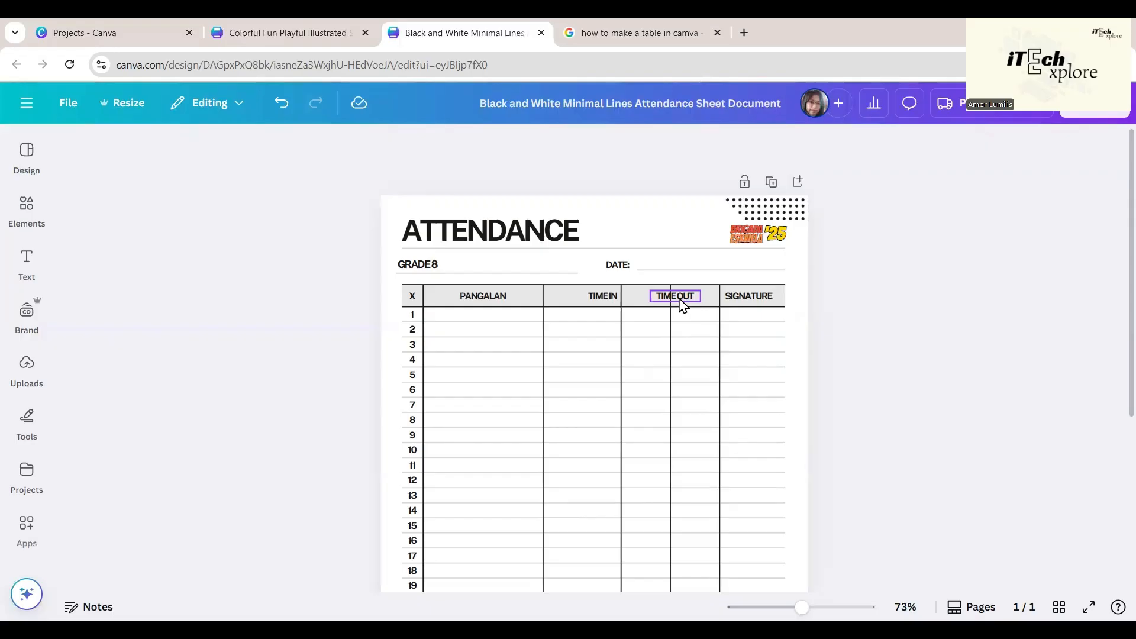
Step: Fit the TIME OUT heading on two lines in the narrow column before SIGNATURE and tighten its line spacing
left_click(684, 305)
left_click_drag(680, 302, 698, 298)
left_click(648, 147)
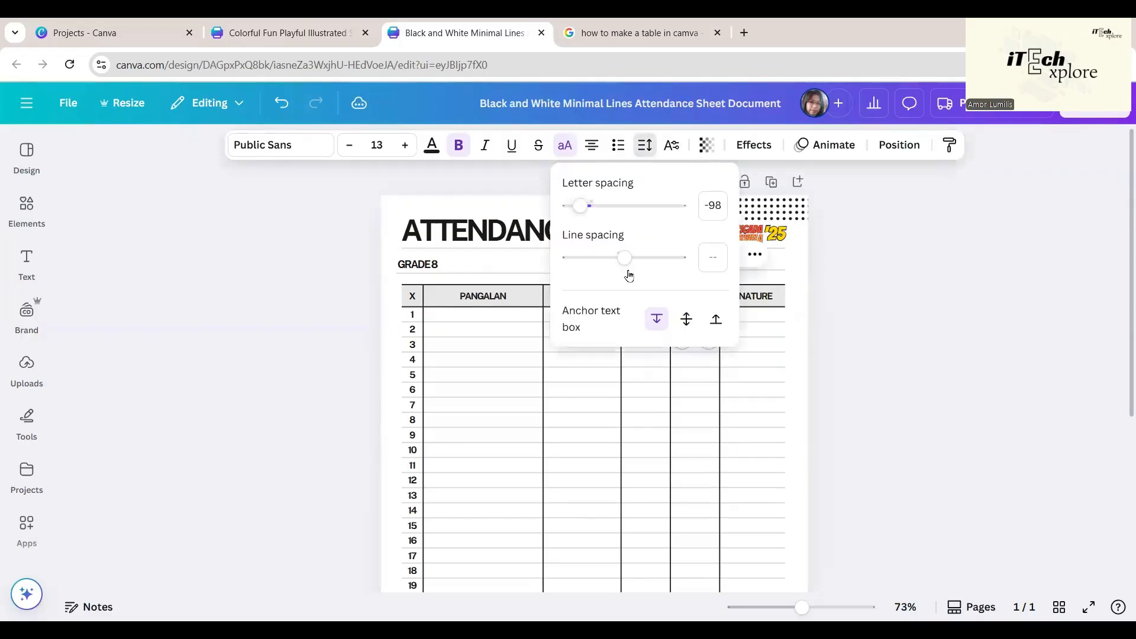
left_click_drag(625, 259, 603, 262)
left_click(930, 324)
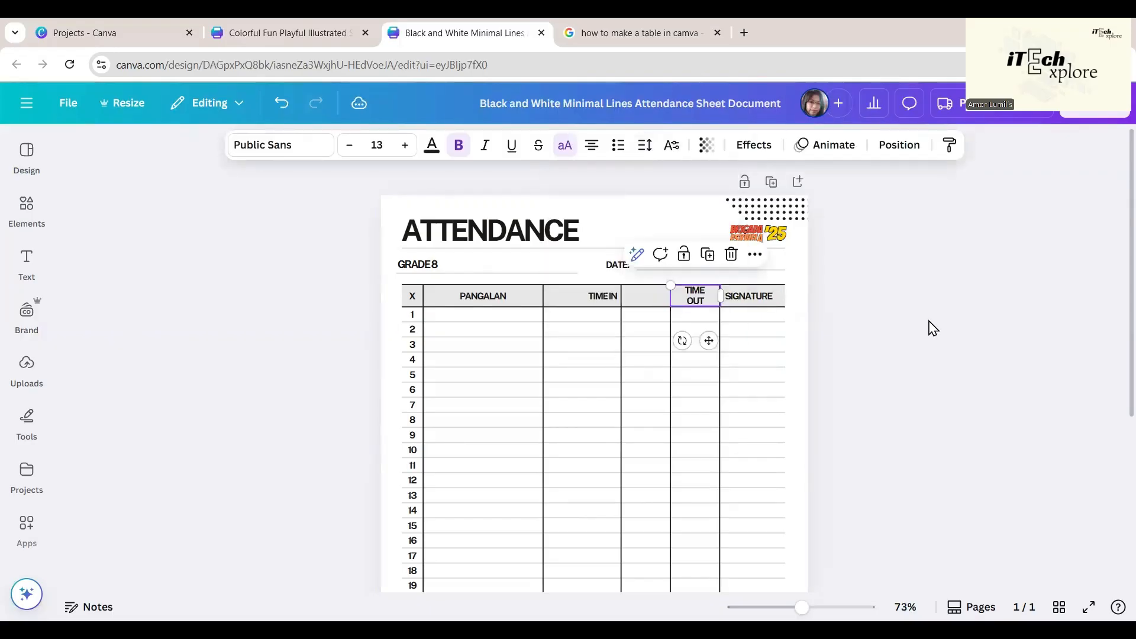
Step: Set the TIME OUT heading's line spacing to 0.94 and place a copy of it in the adjacent narrow column
left_click(697, 298)
key("ctrl+a")
left_click(647, 147)
left_click_drag(602, 260, 594, 261)
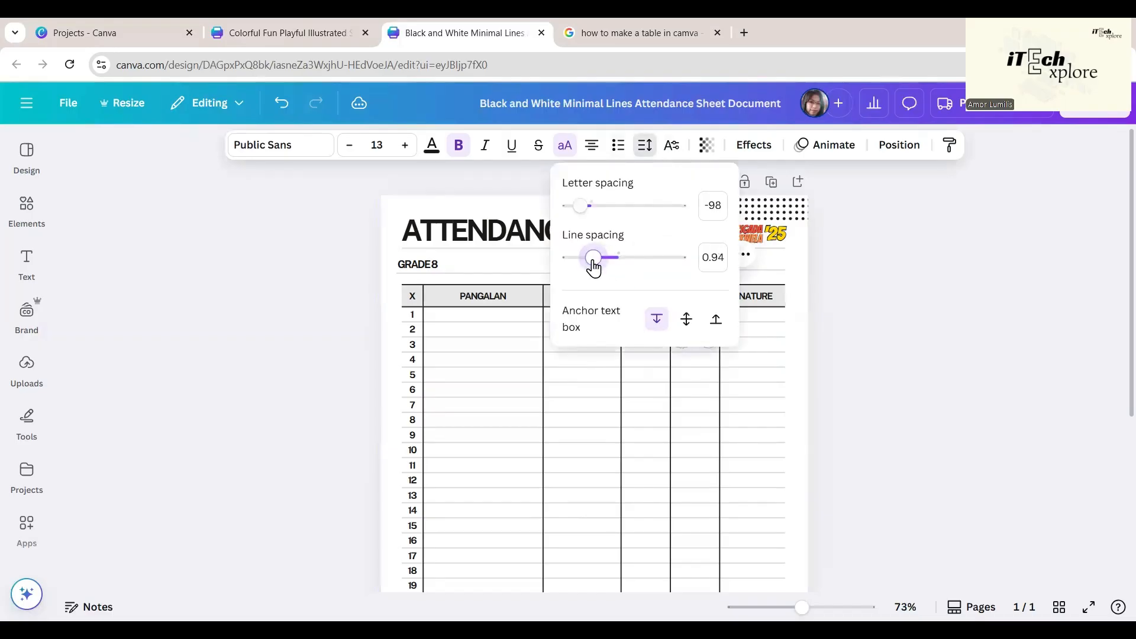
left_click(921, 302)
left_click(923, 303)
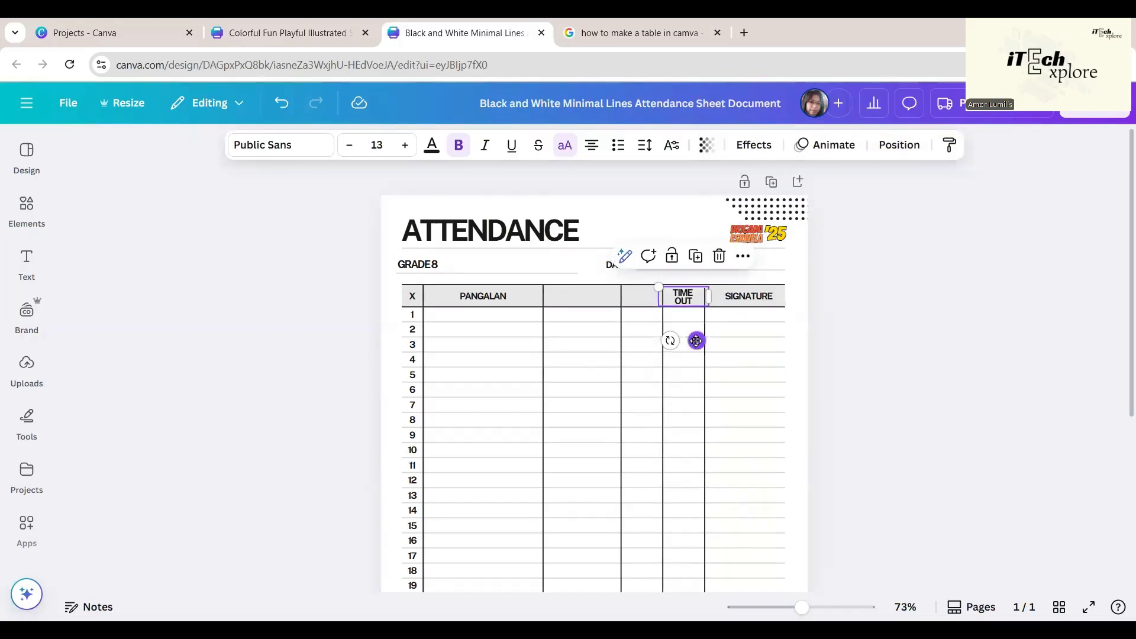
left_click(695, 256)
left_click_drag(686, 299, 644, 296)
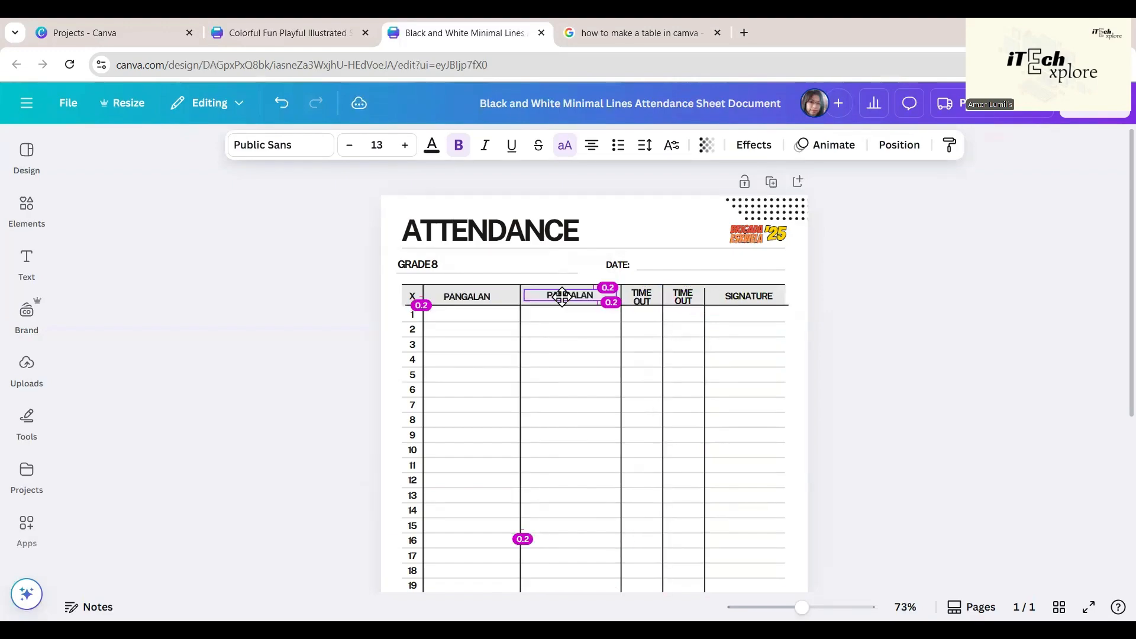
Step: Change the copied PANGALAN heading in the second wide column to NGALAN SA ANAK
double_click(567, 296)
type("NGALA")
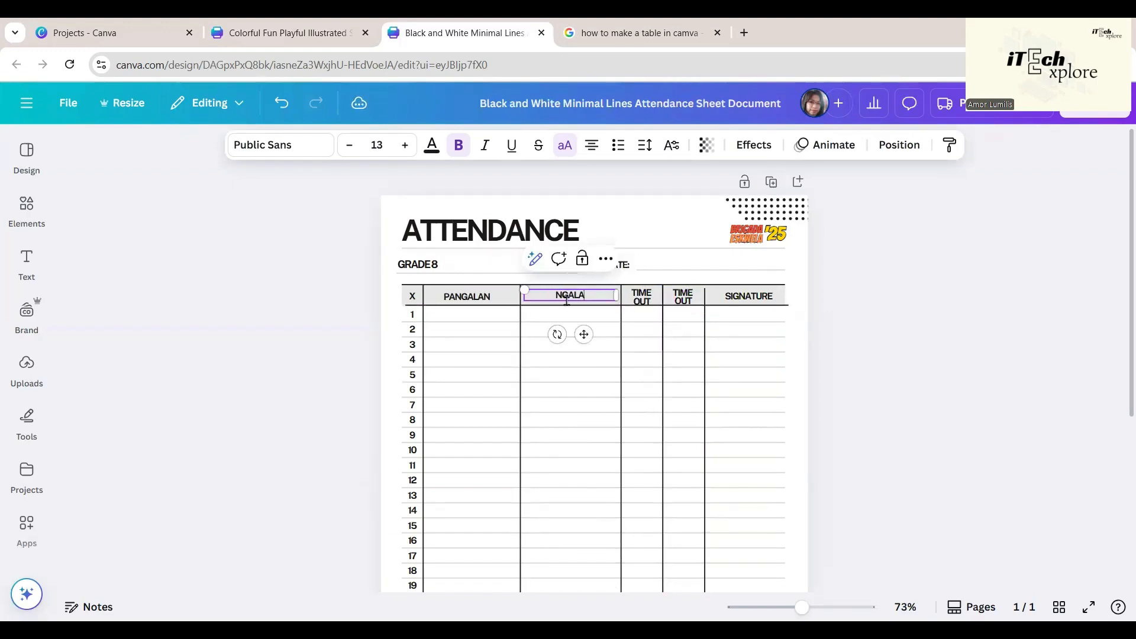
type("N SA ANAK")
key("Escape")
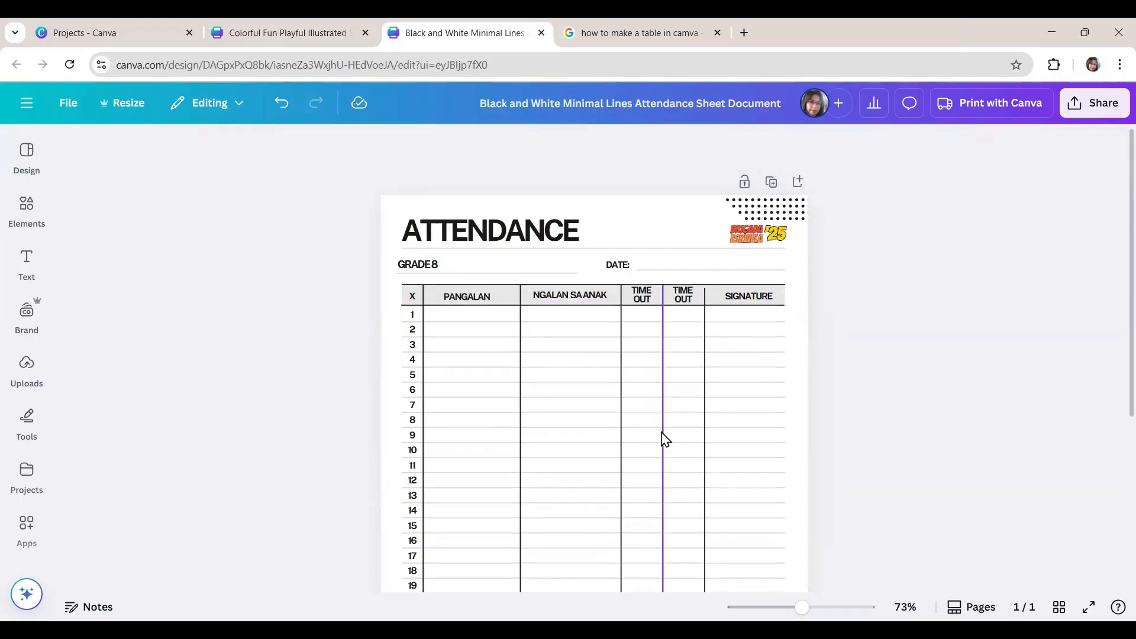
Step: Duplicate the attendance page and renumber the first thirty rows of the copy from 31 through 60
left_click(771, 181)
scroll(652, 377, "down", 1)
double_click(414, 273)
type("31")
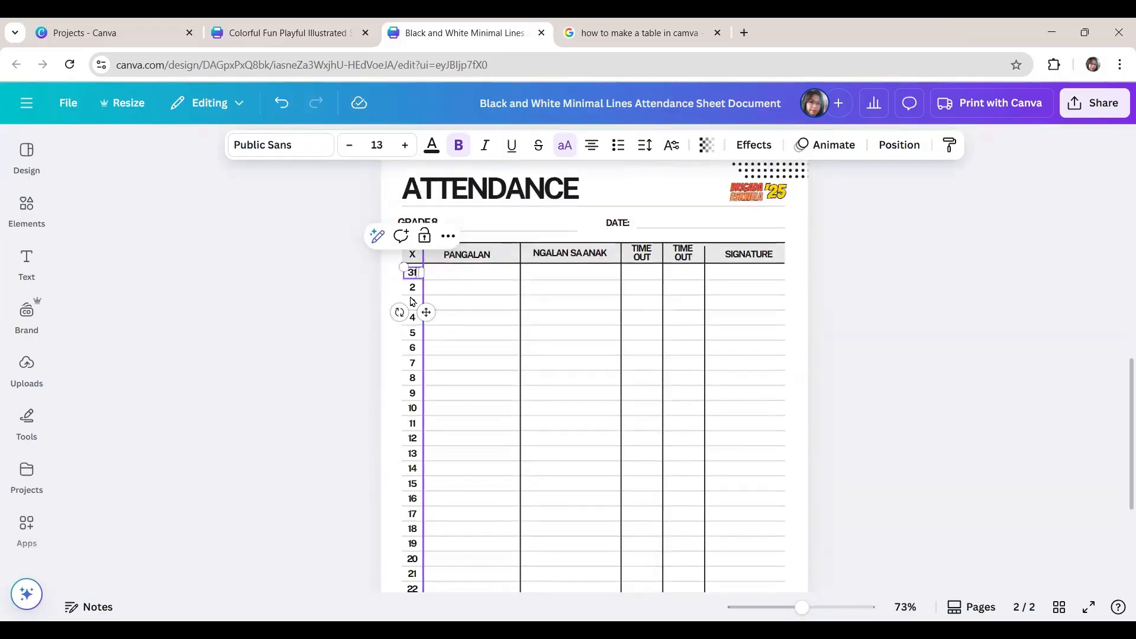
double_click(414, 288)
type("32")
double_click(416, 303)
type("33")
double_click(416, 318)
type("34")
double_click(417, 334)
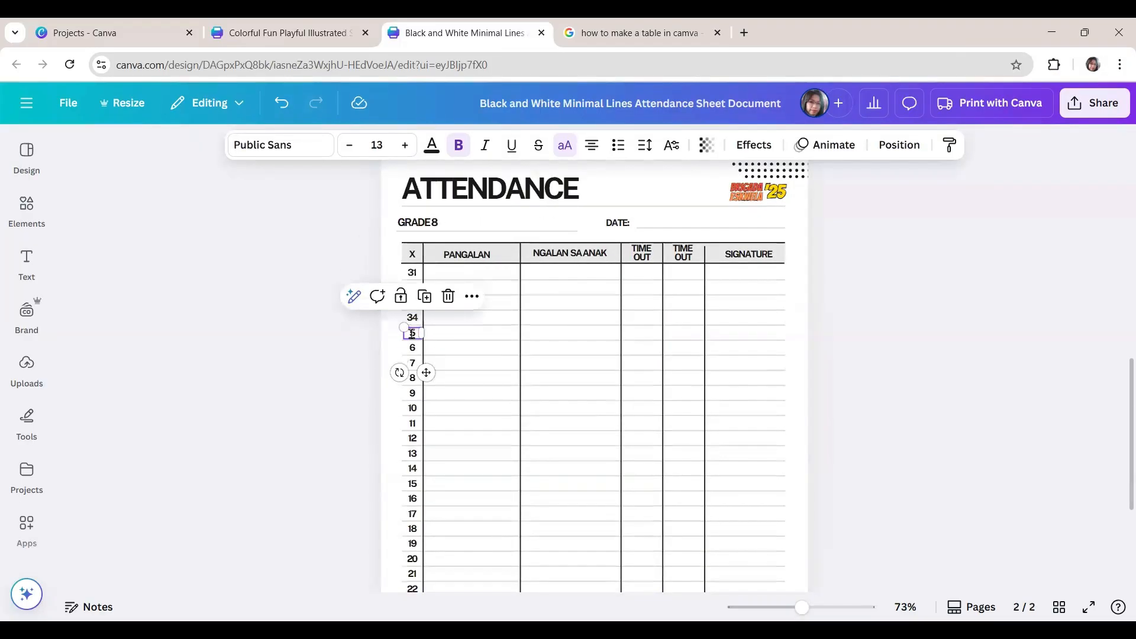
type("35")
double_click(416, 348)
type("36")
double_click(413, 363)
type("37")
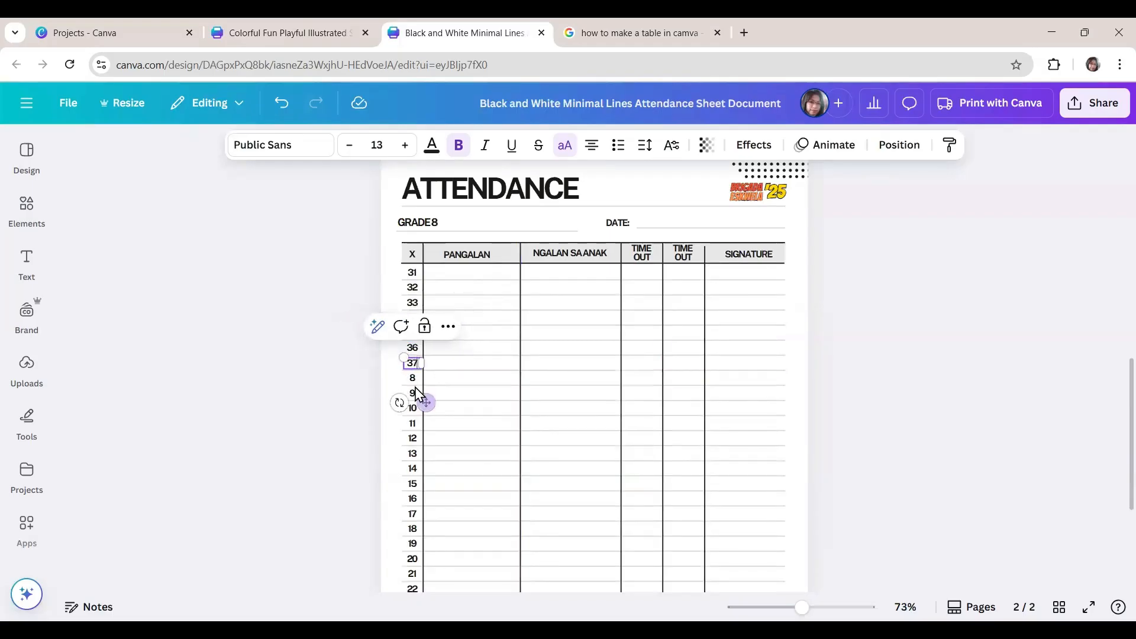
double_click(413, 378)
type("38")
double_click(413, 394)
type("39")
double_click(413, 409)
double_click(413, 468)
type("44")
double_click(412, 484)
type("45")
scroll(413, 482, "down", 3)
double_click(413, 351)
type("46")
double_click(413, 366)
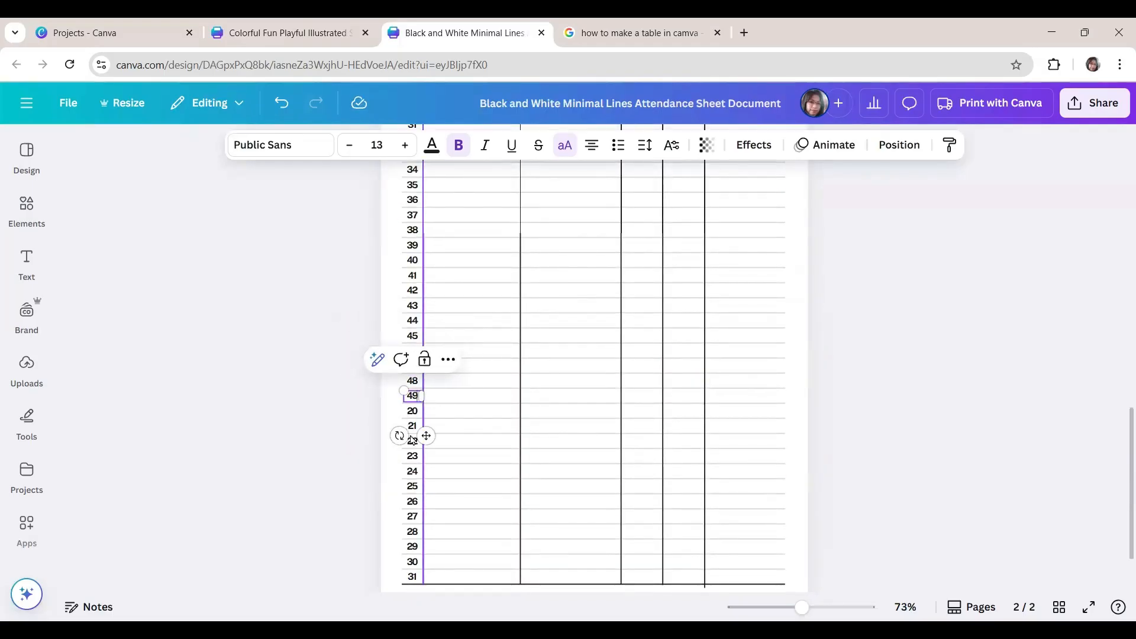
type("6")
double_click(413, 517)
type("57")
double_click(413, 531)
type("58")
double_click(413, 547)
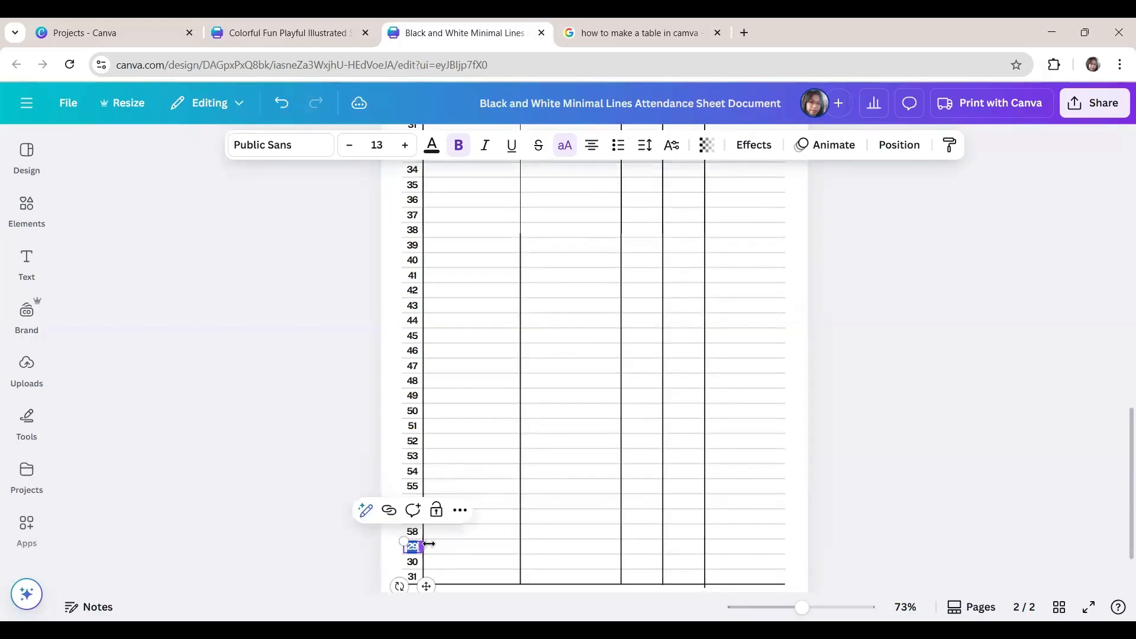
type("59")
double_click(414, 562)
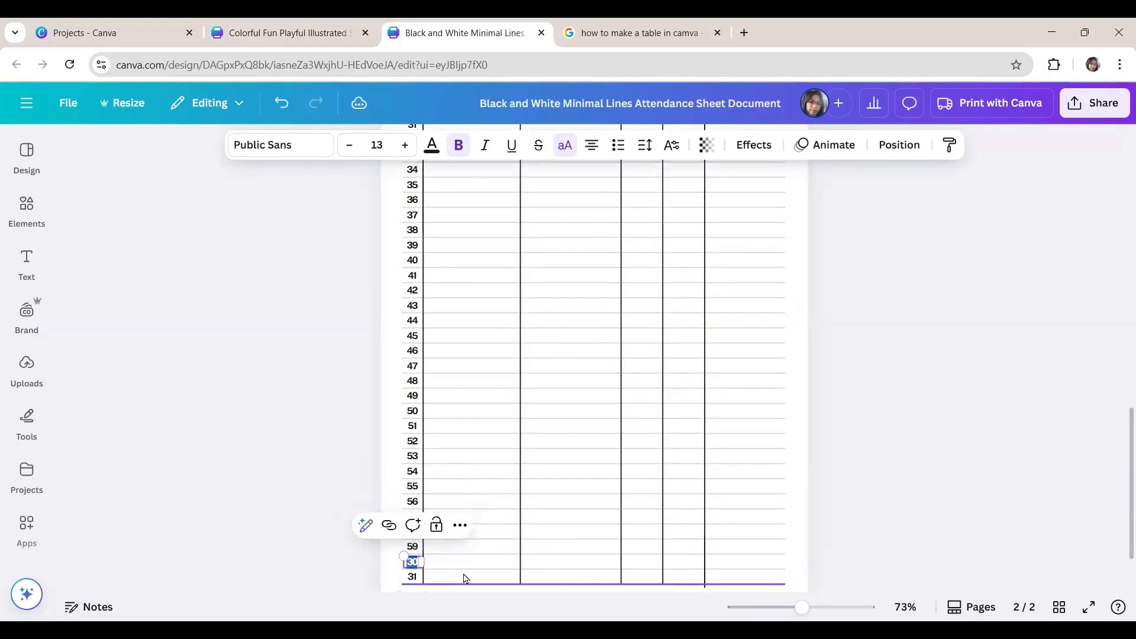
type("60")
Step: Delete the leftover row number 31 at the end of the table on both pages
left_click(413, 576)
key("Delete")
scroll(438, 577, "up", 9)
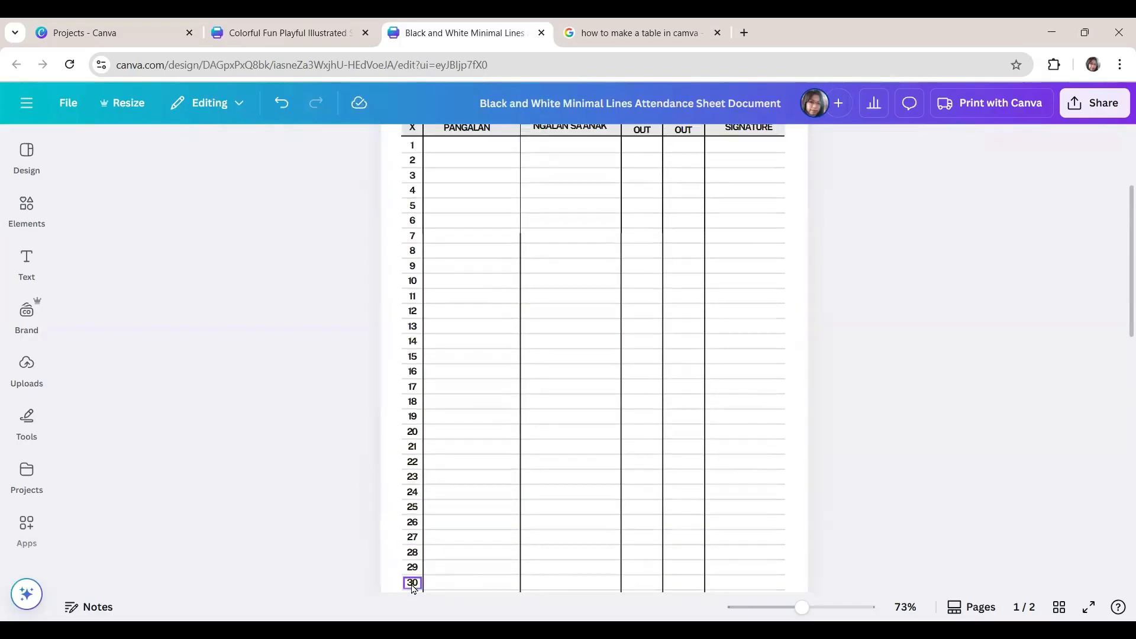
scroll(413, 583, "down", 2)
left_click(409, 452)
left_click(934, 457)
scroll(933, 456, "down", 5)
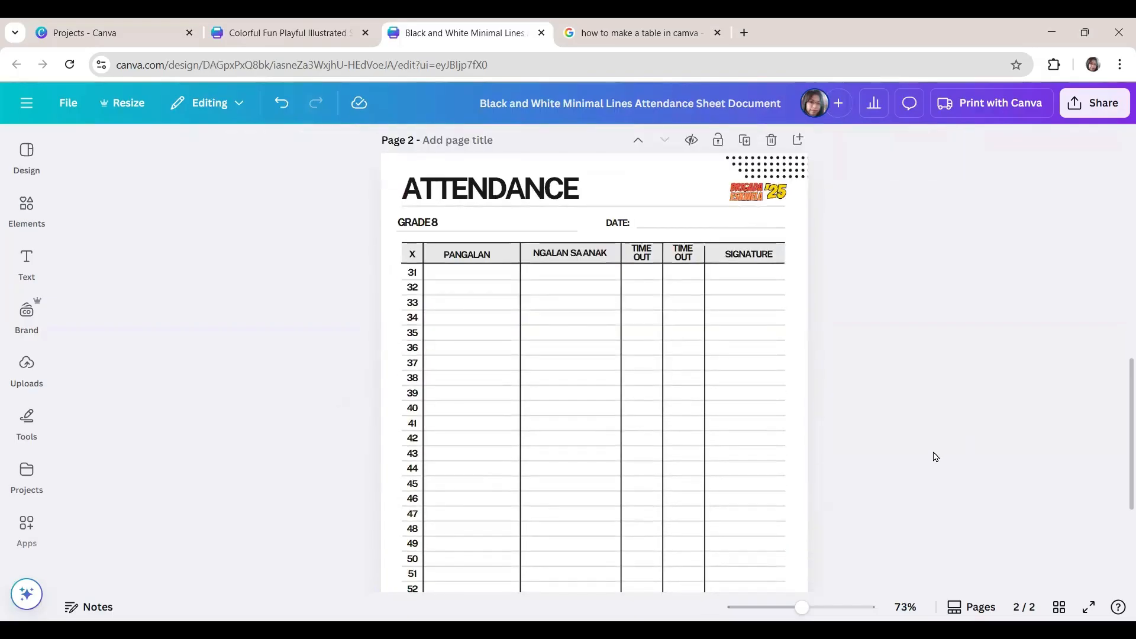
Step: Copy the theme slogan about "Bayang Bumabasa" from the poster design into the attendance sheet and place it beneath the BRIGADA ESKWELA '25 title
key("ctrl+shift+Tab")
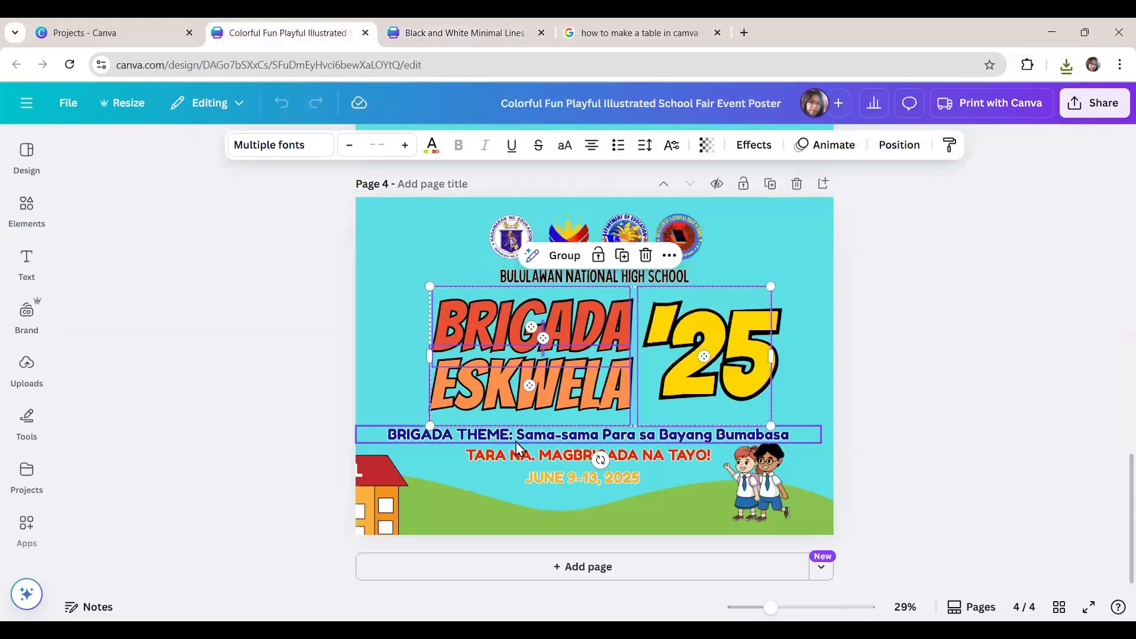
left_click(544, 438)
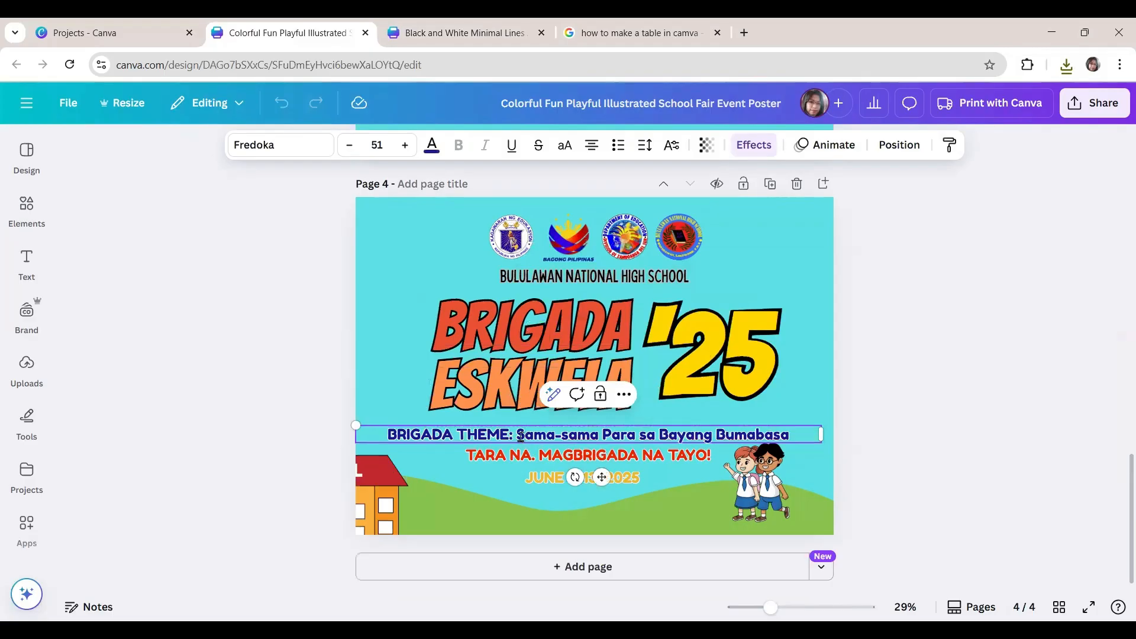
left_click_drag(469, 433, 791, 435)
left_click(462, 435)
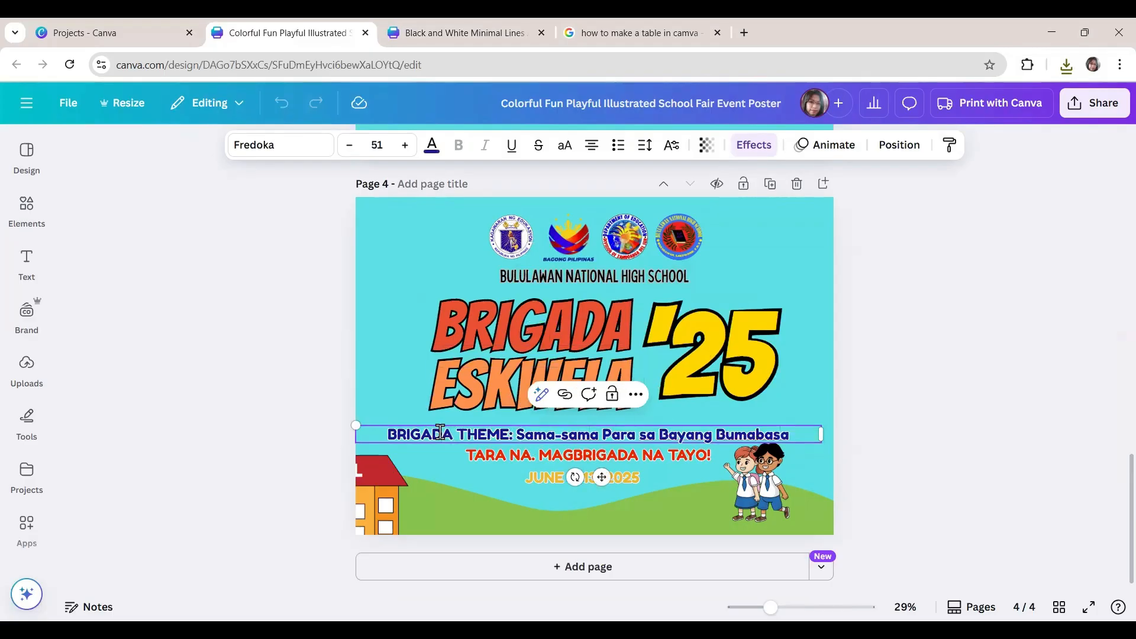
left_click_drag(459, 435, 791, 435)
key("ctrl+Tab")
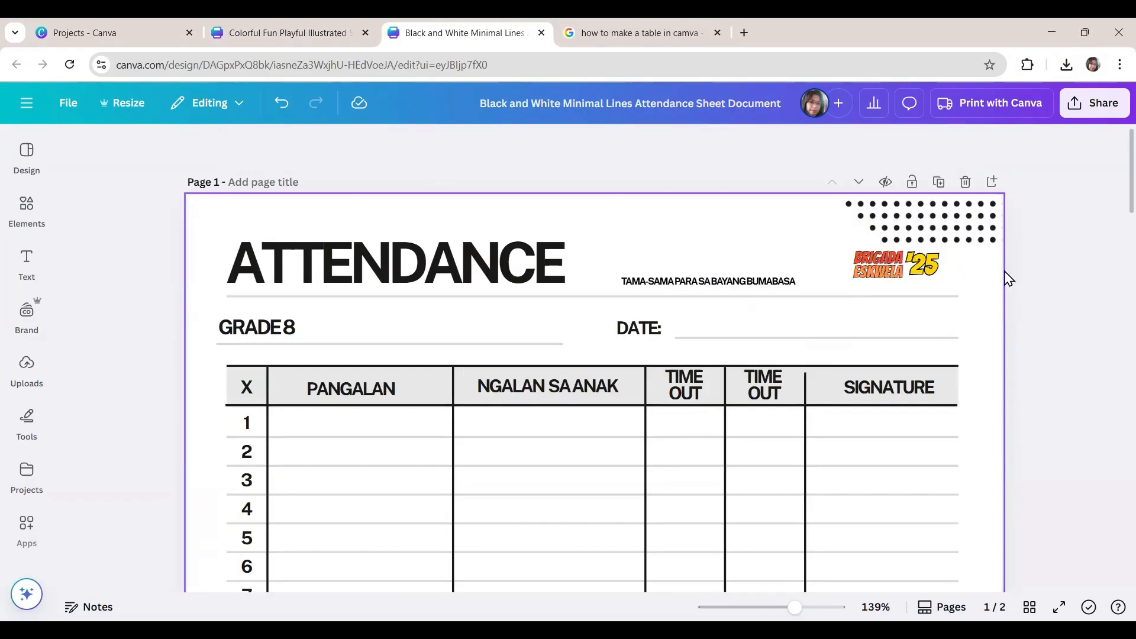
left_click_drag(732, 290, 912, 259)
left_click(896, 264)
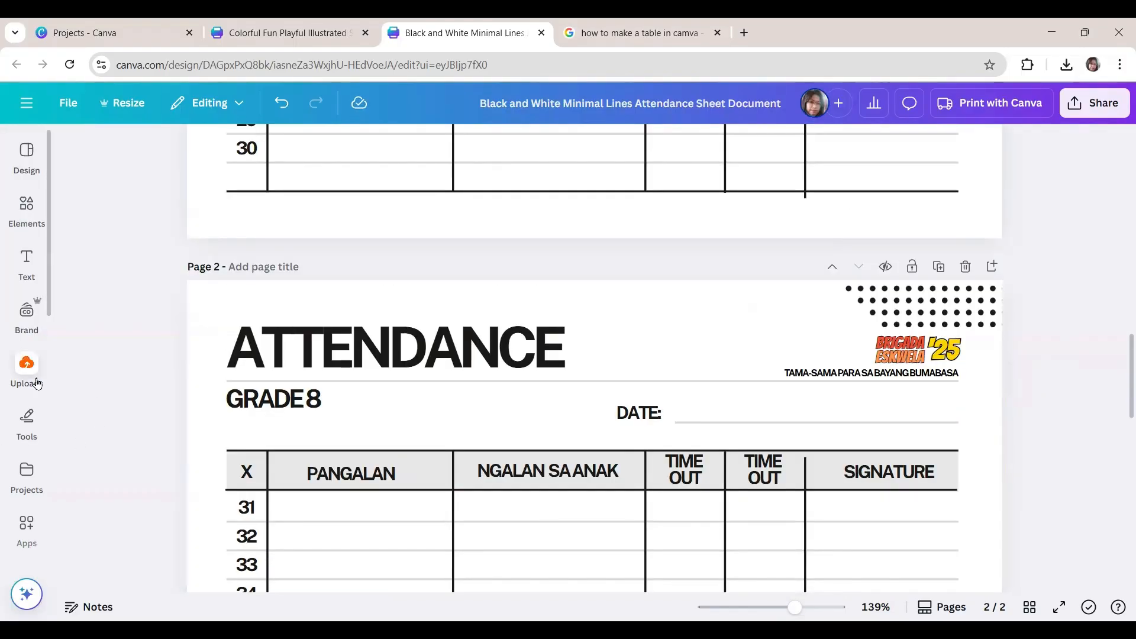
Step: Find the Bululawan National High School seal among the uploaded images and add it to page 1
left_click(27, 370)
scroll(173, 469, "down", 10)
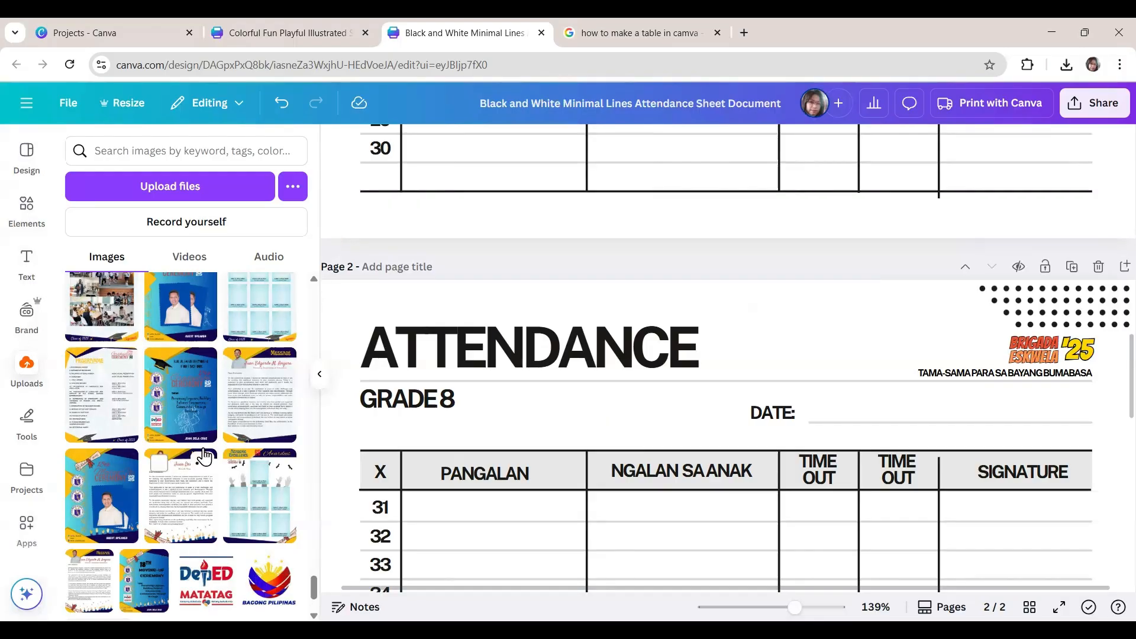
scroll(260, 533, "down", 3)
left_click(232, 513)
scroll(521, 503, "down", 5)
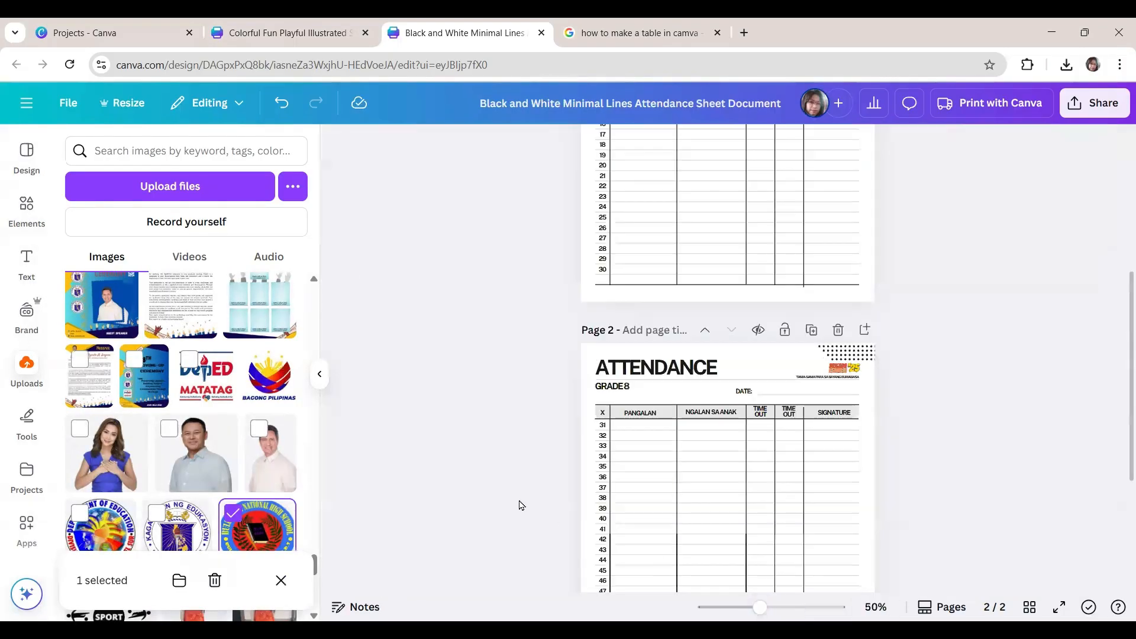
scroll(521, 500, "up", 5)
left_click(249, 521)
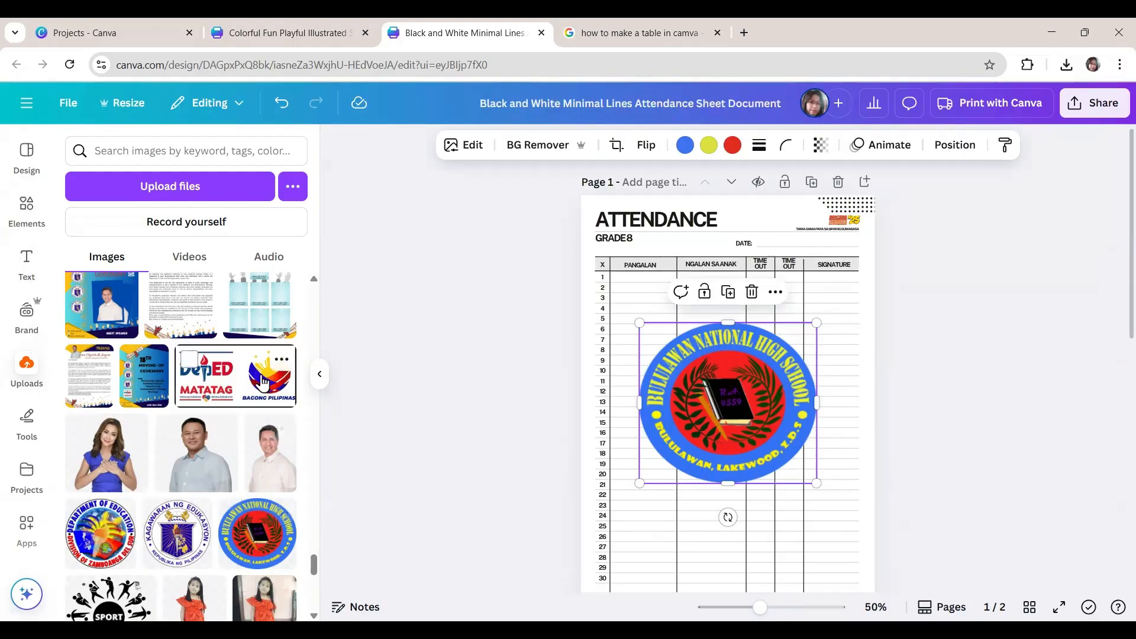
Step: Add the uploaded DepED logo to page 1, shrink it, and place it above the BRIGADA ESKWELA '25 title
left_click(206, 378)
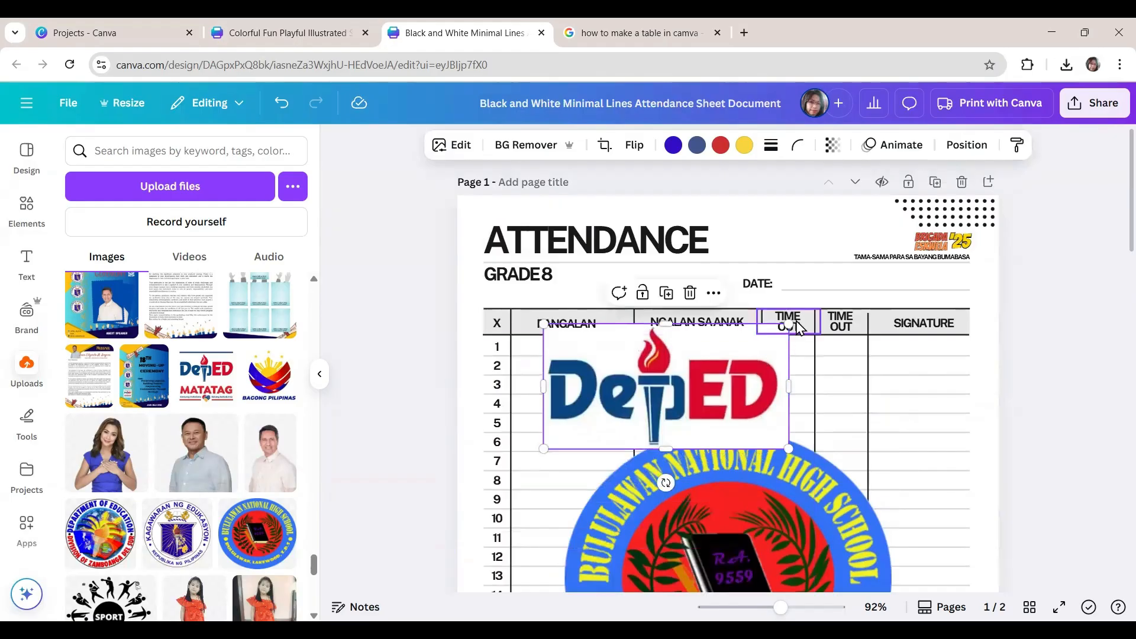
left_click_drag(790, 326, 681, 384)
left_click_drag(628, 415, 781, 240)
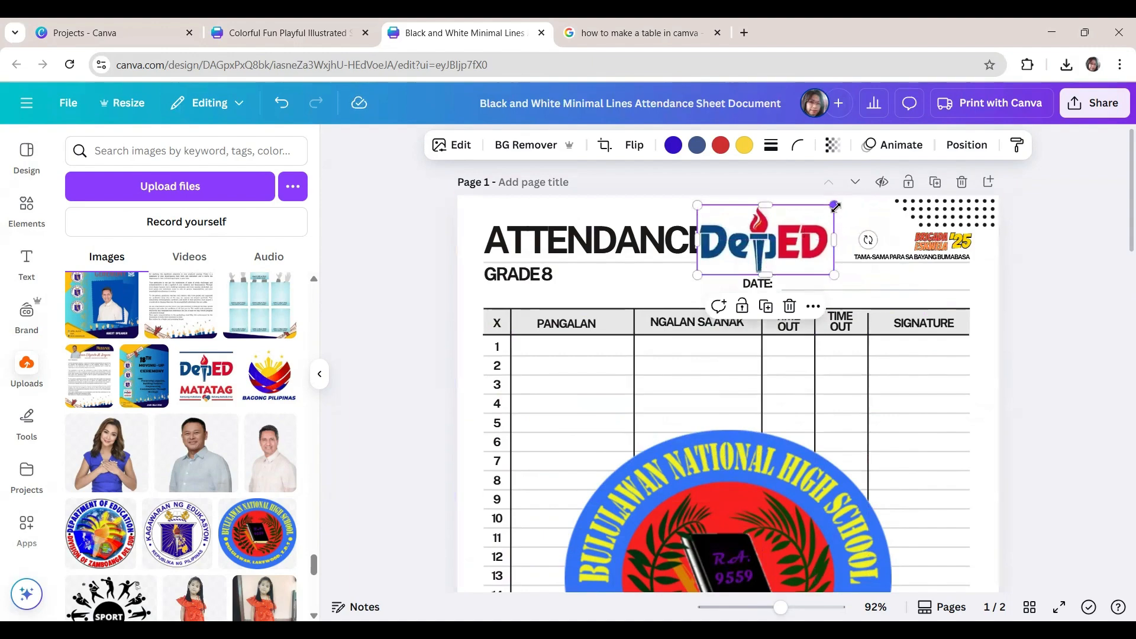
left_click_drag(835, 208, 919, 262)
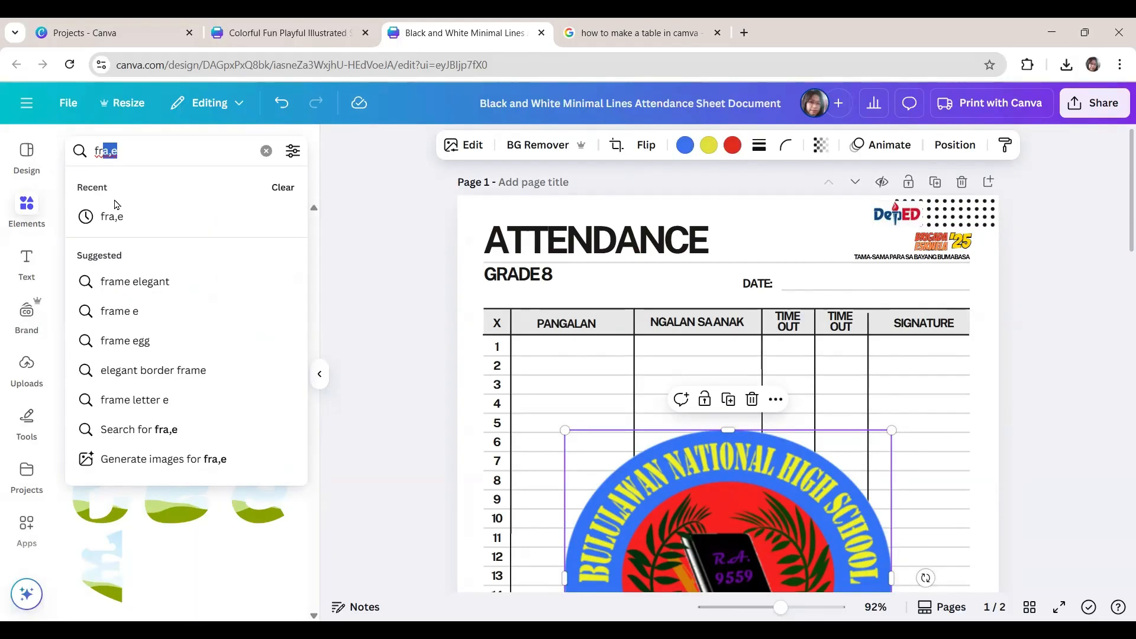
Step: Search the elements for "frame circle" and add the plain circular frame to page 1 over the table
type("ame")
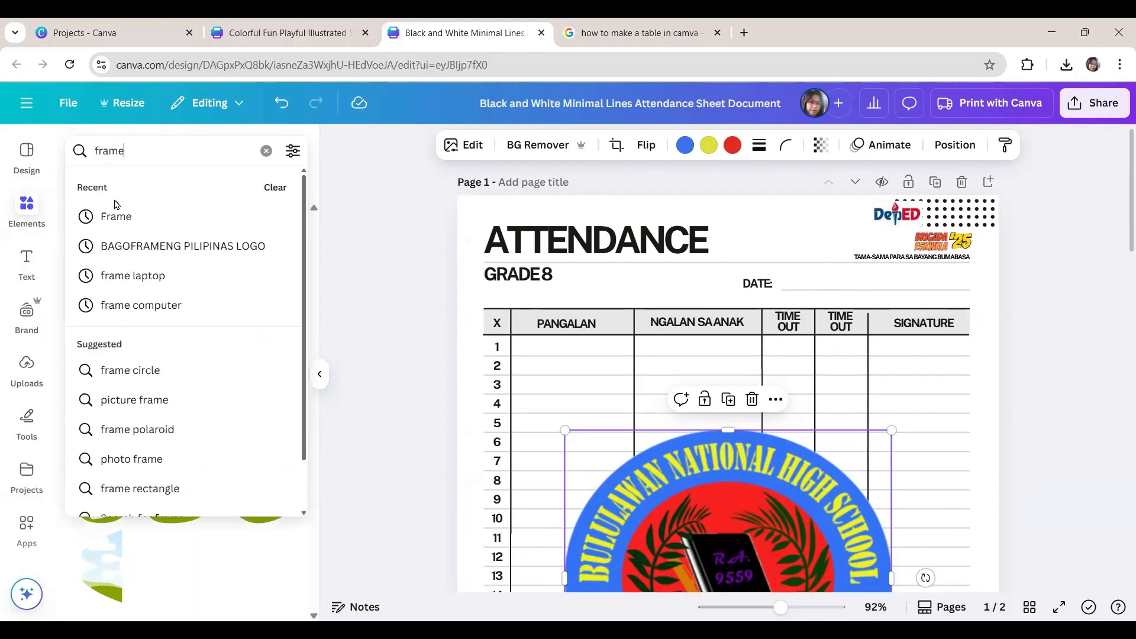
type(" circl")
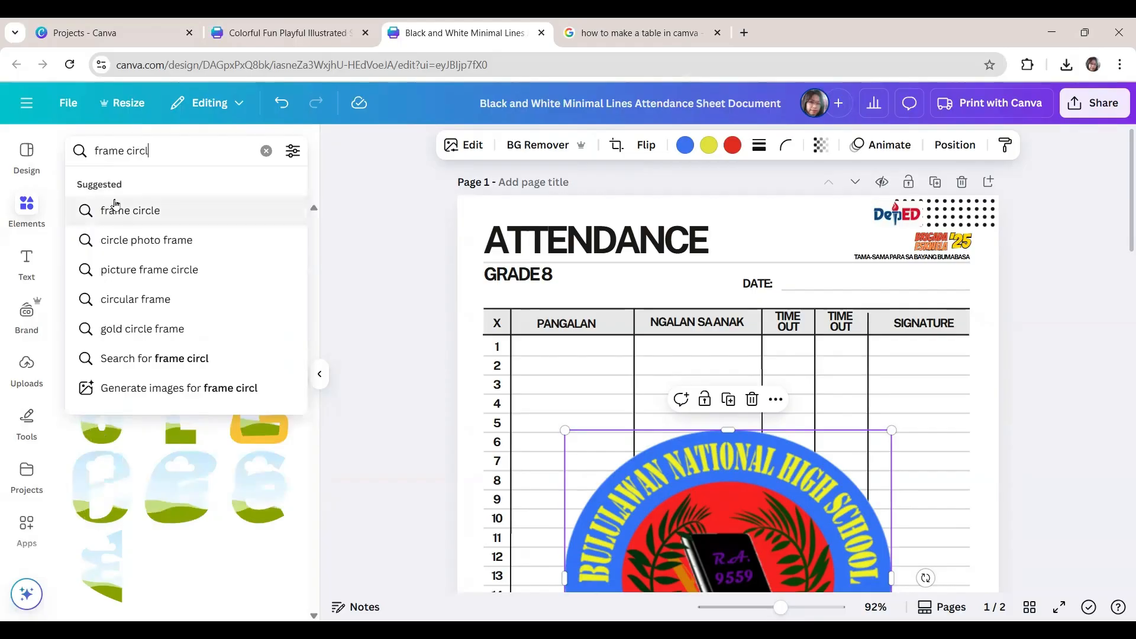
left_click(115, 208)
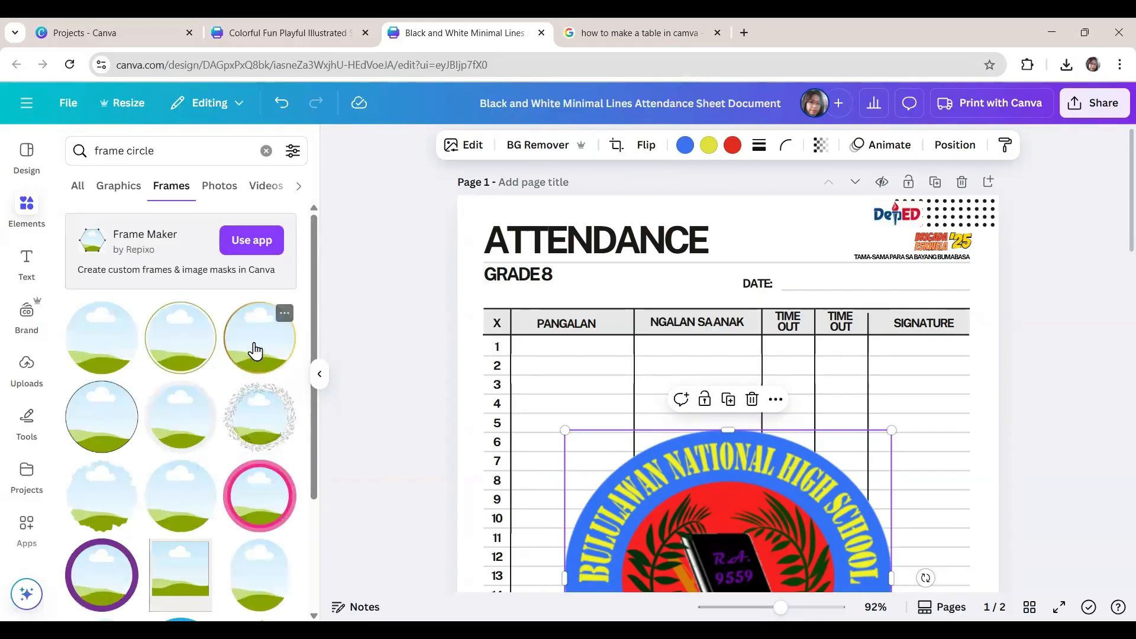
left_click(106, 346)
left_click_drag(705, 559, 615, 351)
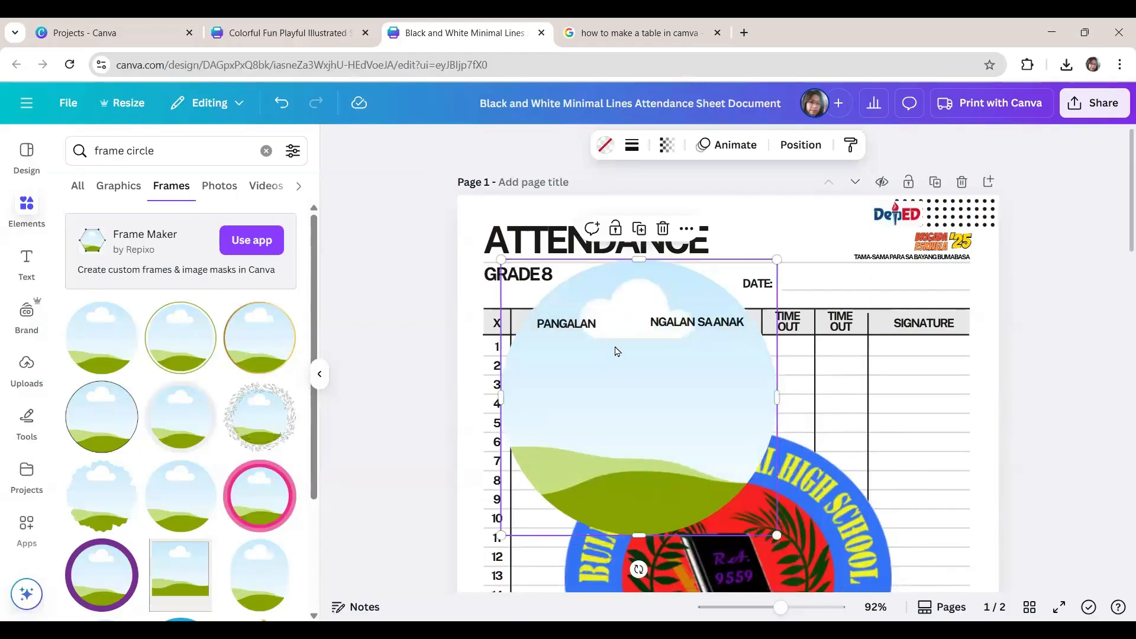
Step: Fill the circular frame with the school seal, then shrink it and place it in the page 1 header
left_click_drag(728, 521, 656, 359)
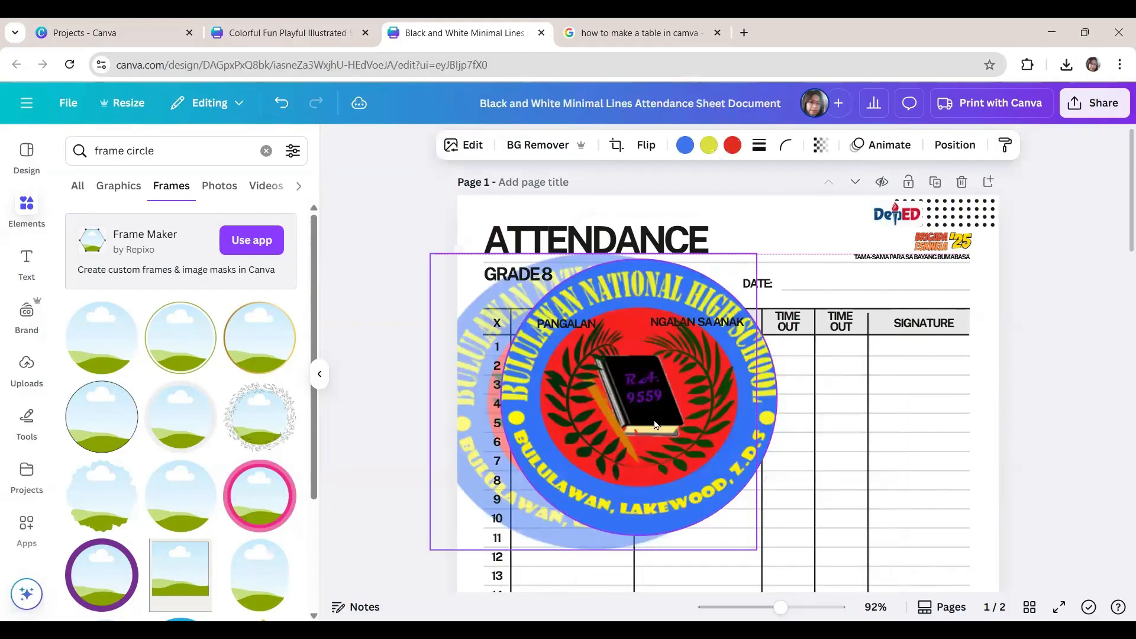
left_click_drag(656, 424, 674, 476)
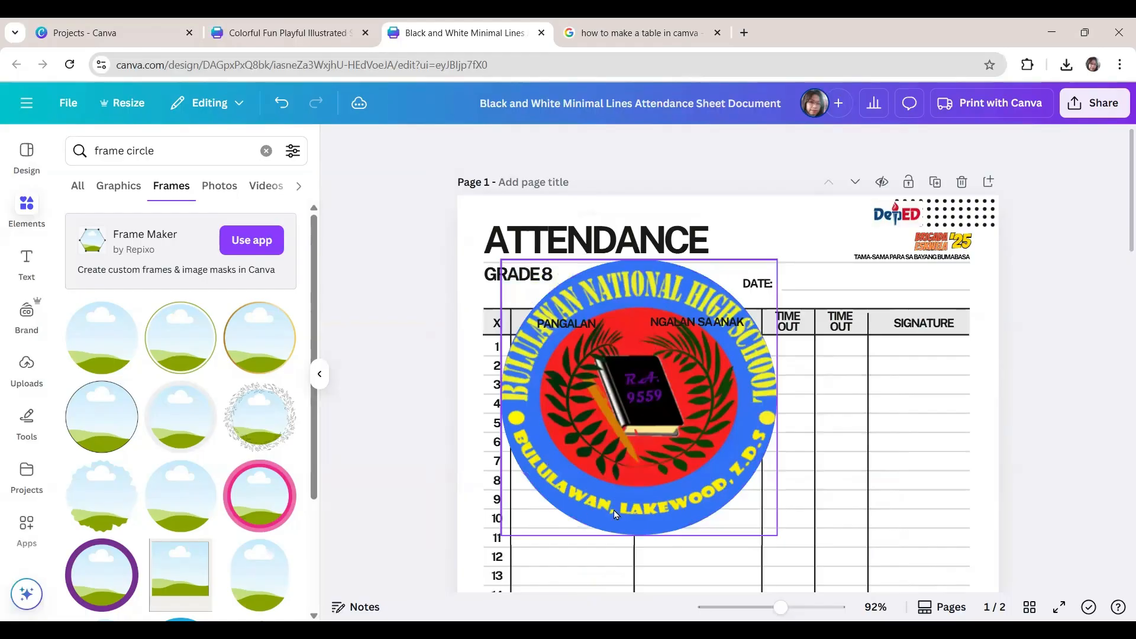
left_click_drag(777, 260, 960, 216)
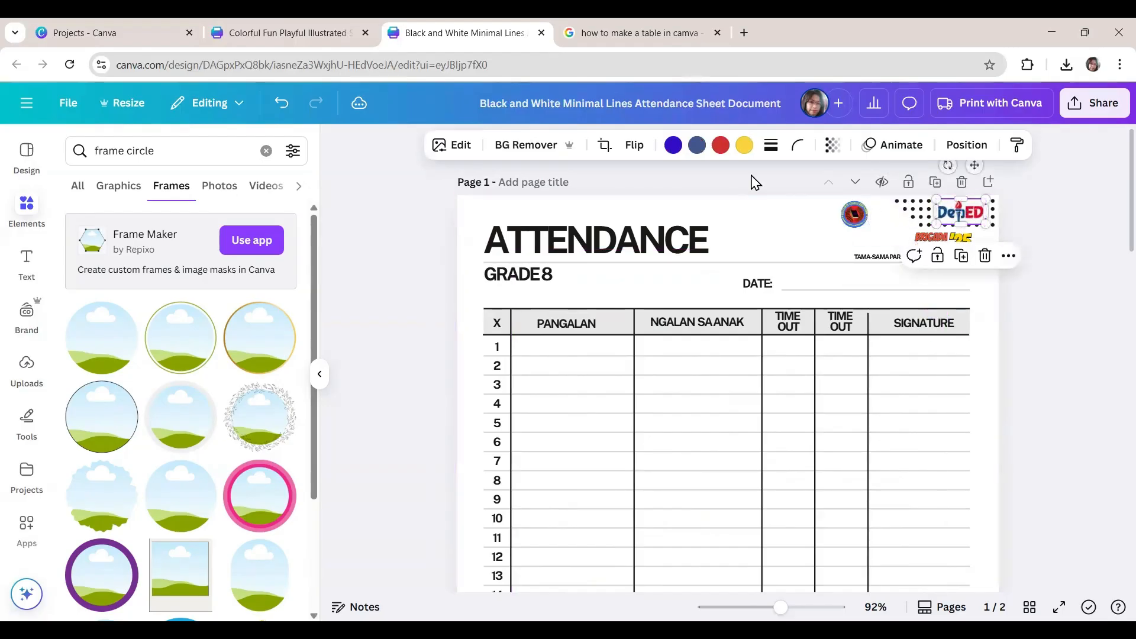
Step: Remove the background of the DepED logo and recolor the corner dot pattern behind it light gray
left_click(546, 143)
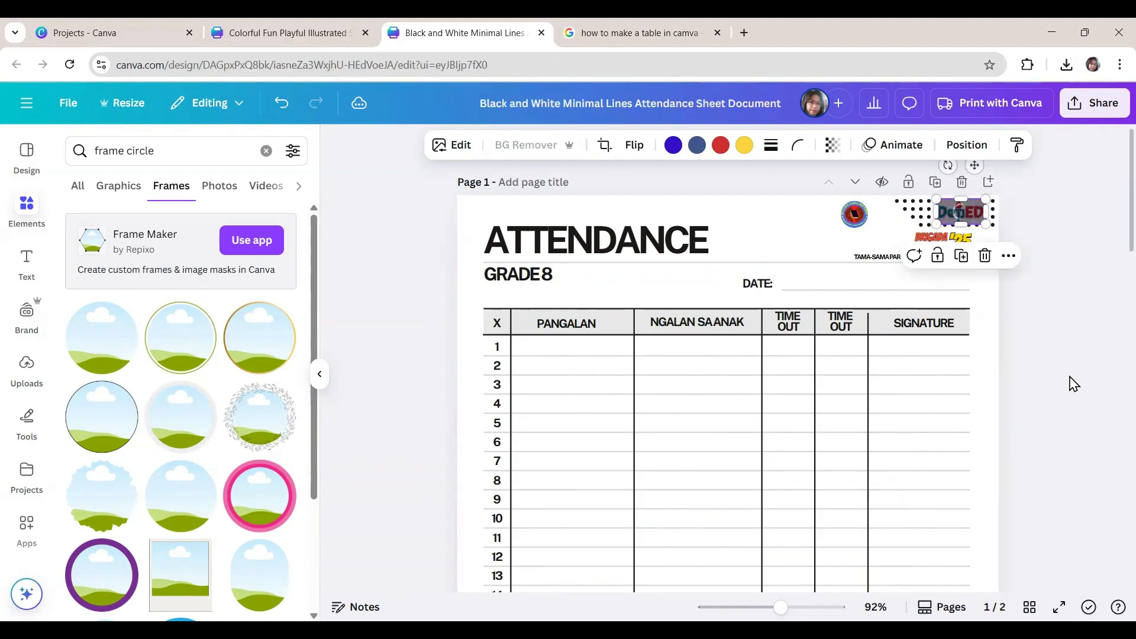
left_click(1074, 384)
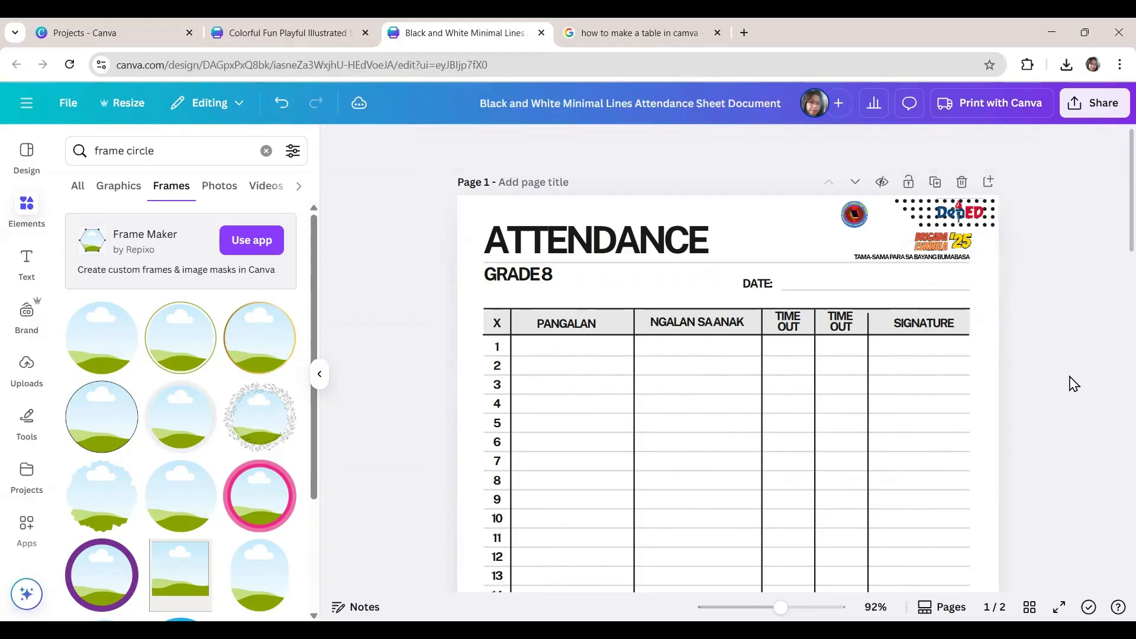
left_click(905, 222)
left_click(656, 147)
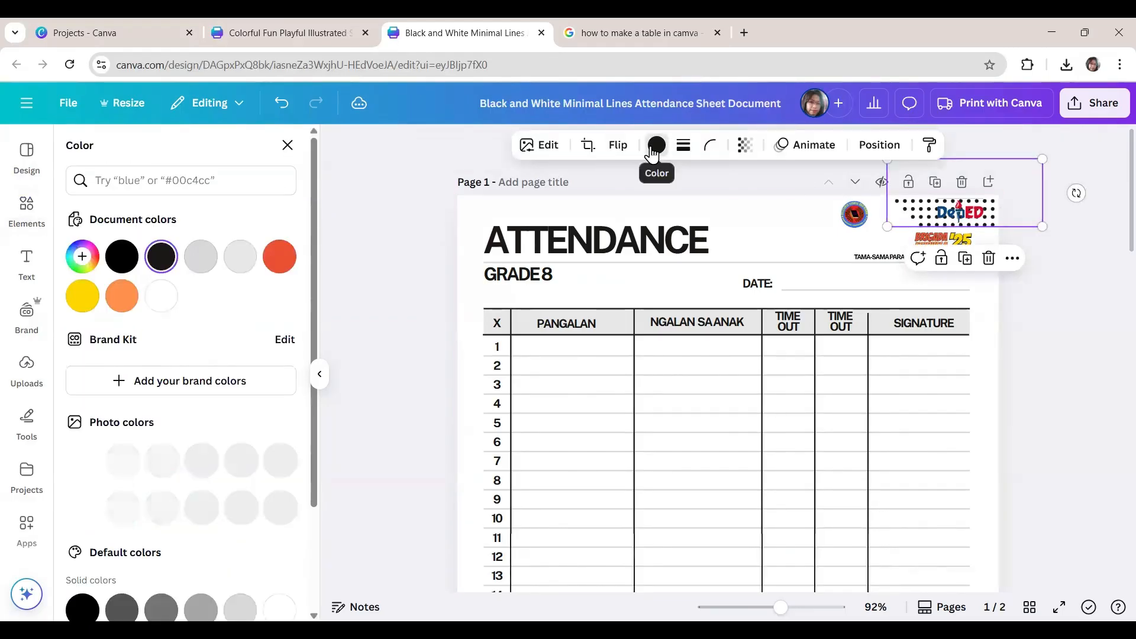
left_click(240, 258)
Step: Move the framed school seal right beside the DepED logo in the page 1 header
left_click_drag(855, 214, 902, 213)
left_click(959, 224)
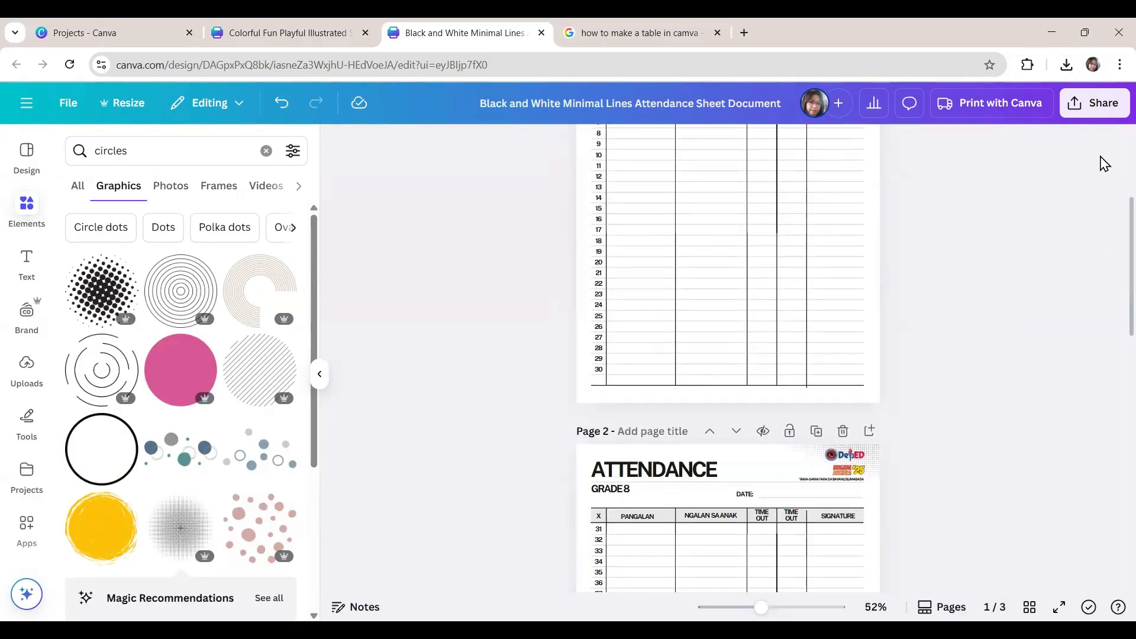
Step: Download pages 1–3 of the attendance sheet as a PDF Standard file
left_click(1085, 99)
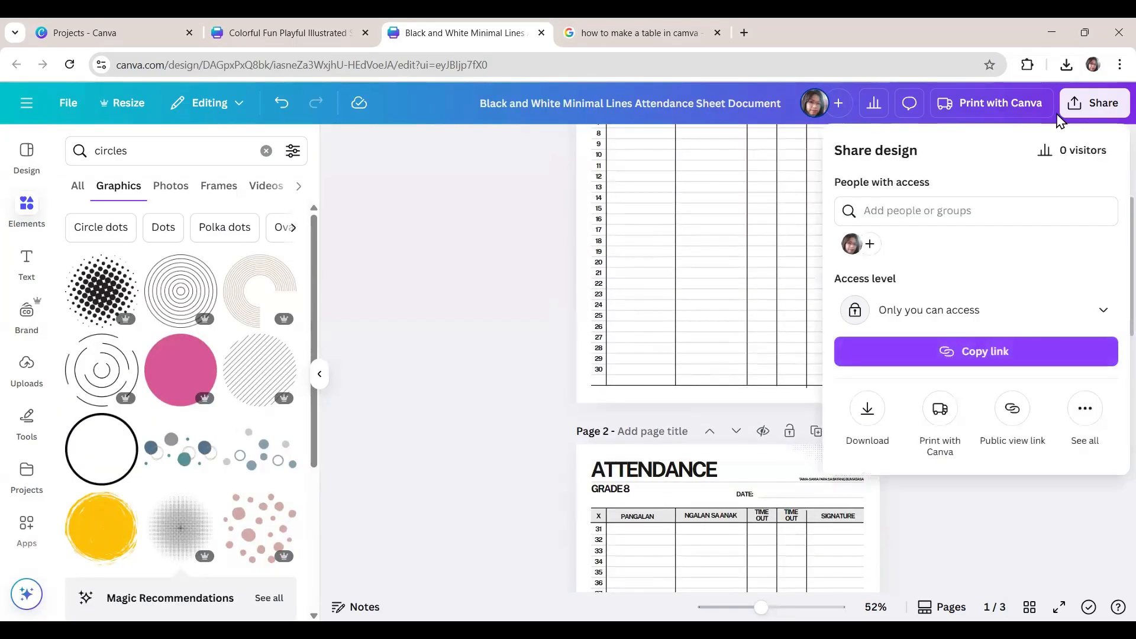
left_click(866, 409)
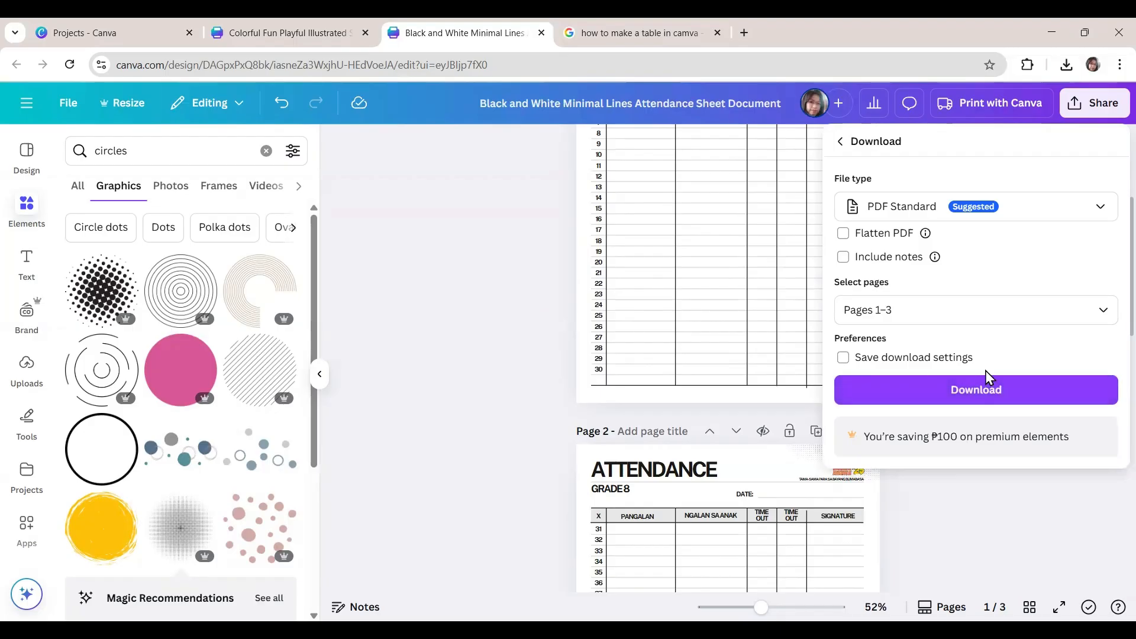
left_click(960, 398)
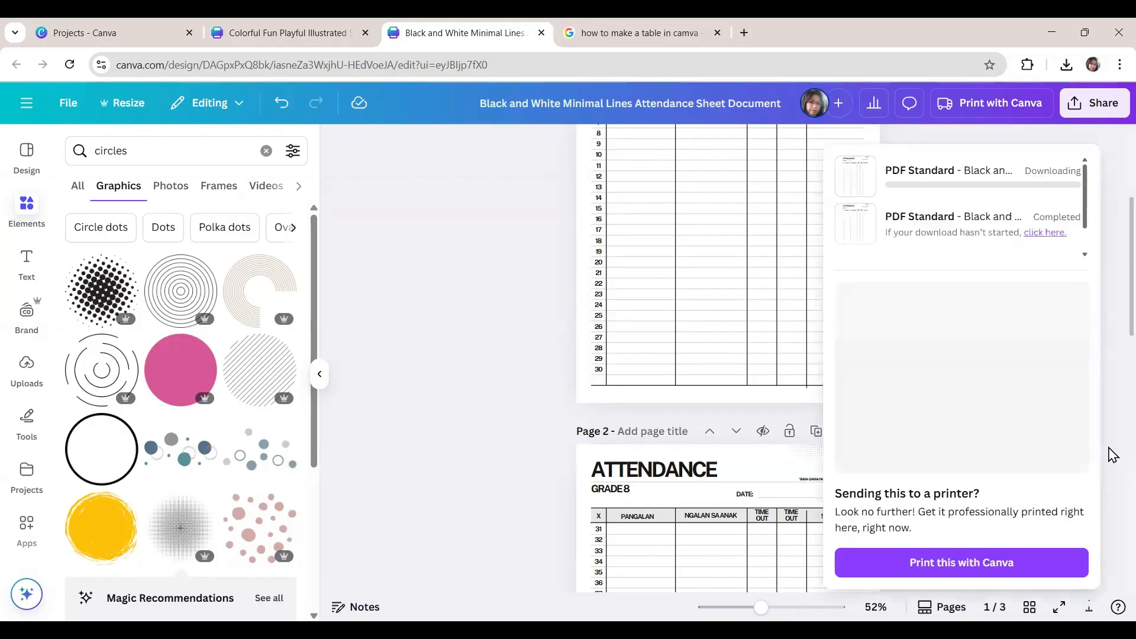